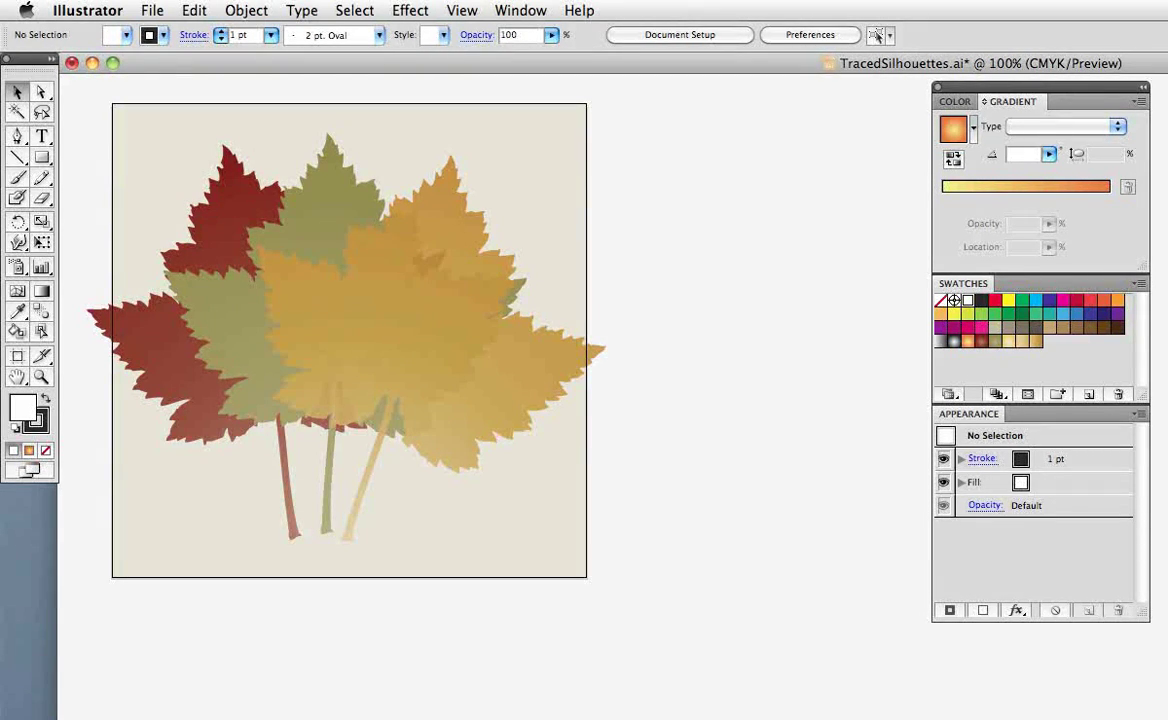
Undo twice to remove the three coloured leaf silhouettes, leaving only the leaf photo.
key("super+z")
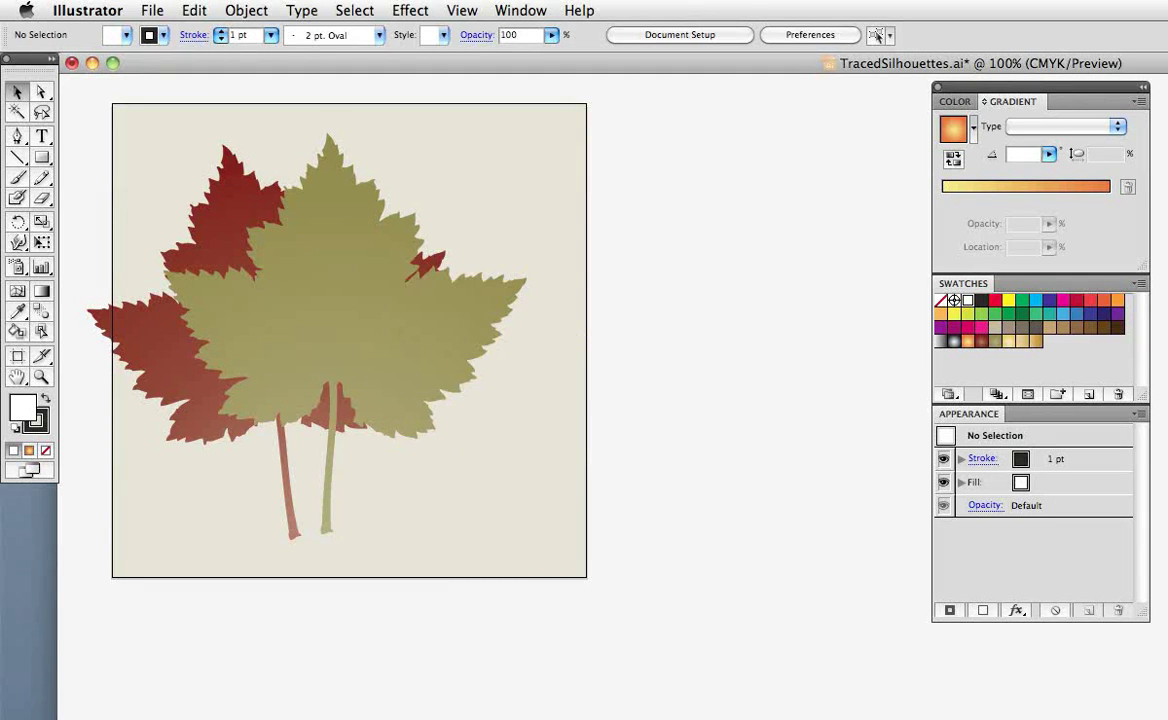
key("super+z")
key("super+z")
key("super+z")
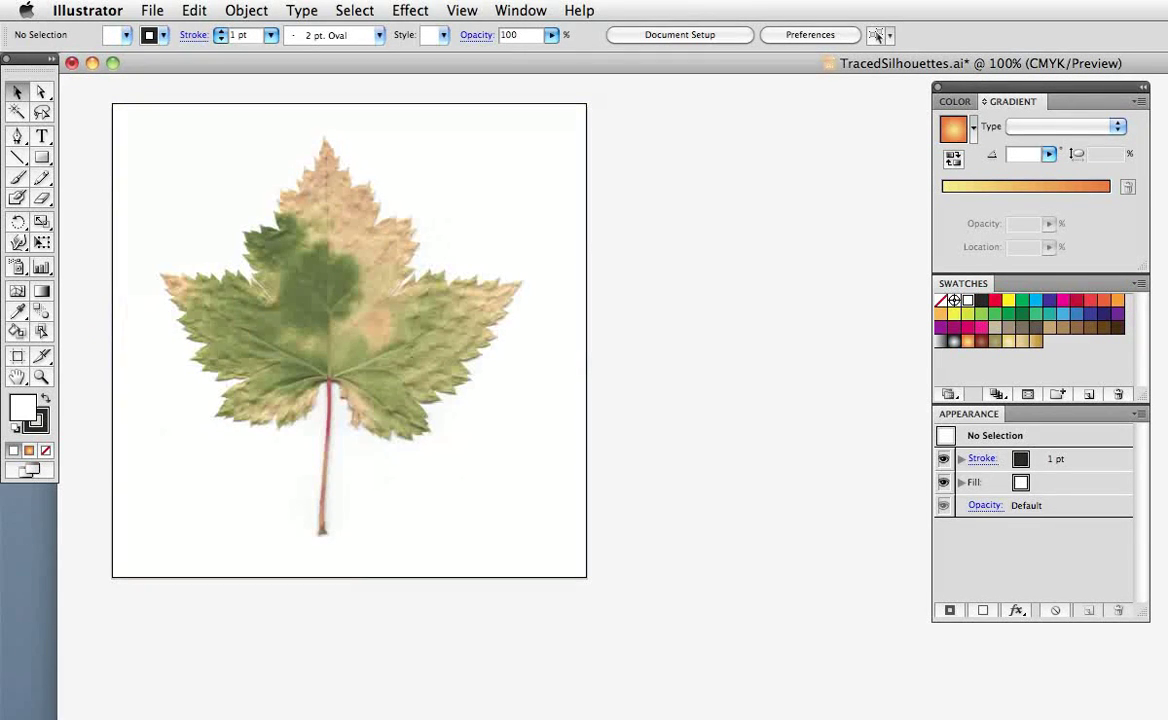
Select the placed turning leaf.tif image and show its Live Trace preset list.
left_click(399, 331)
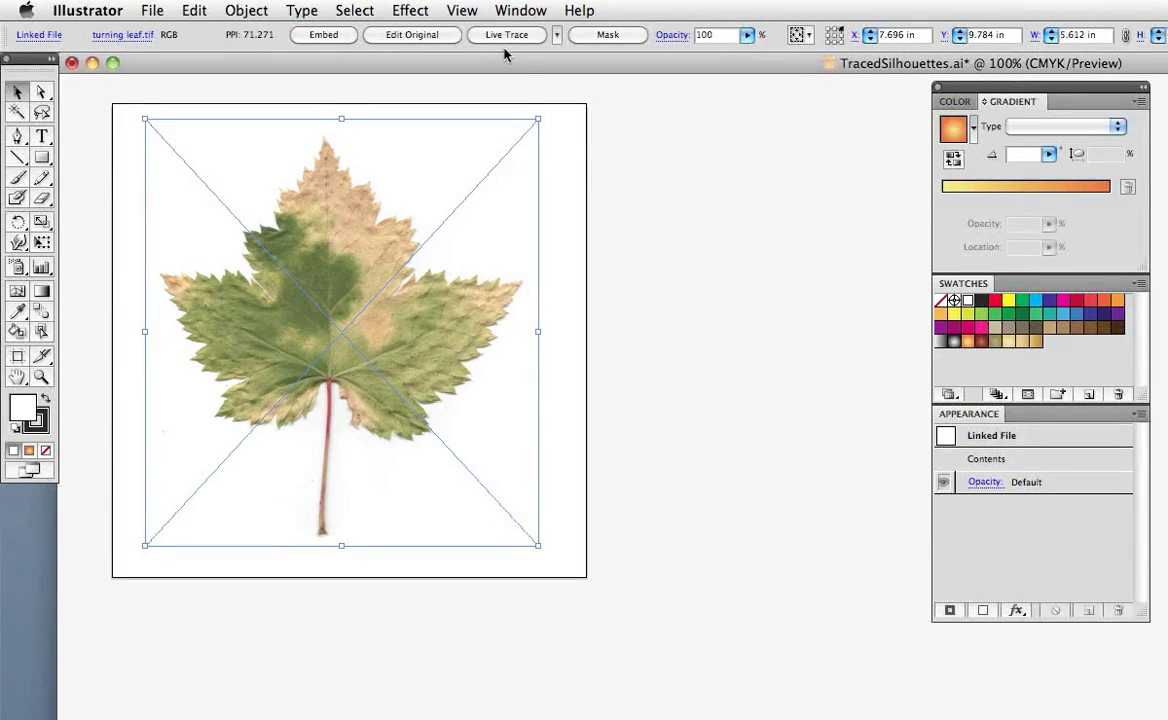
left_click(556, 35)
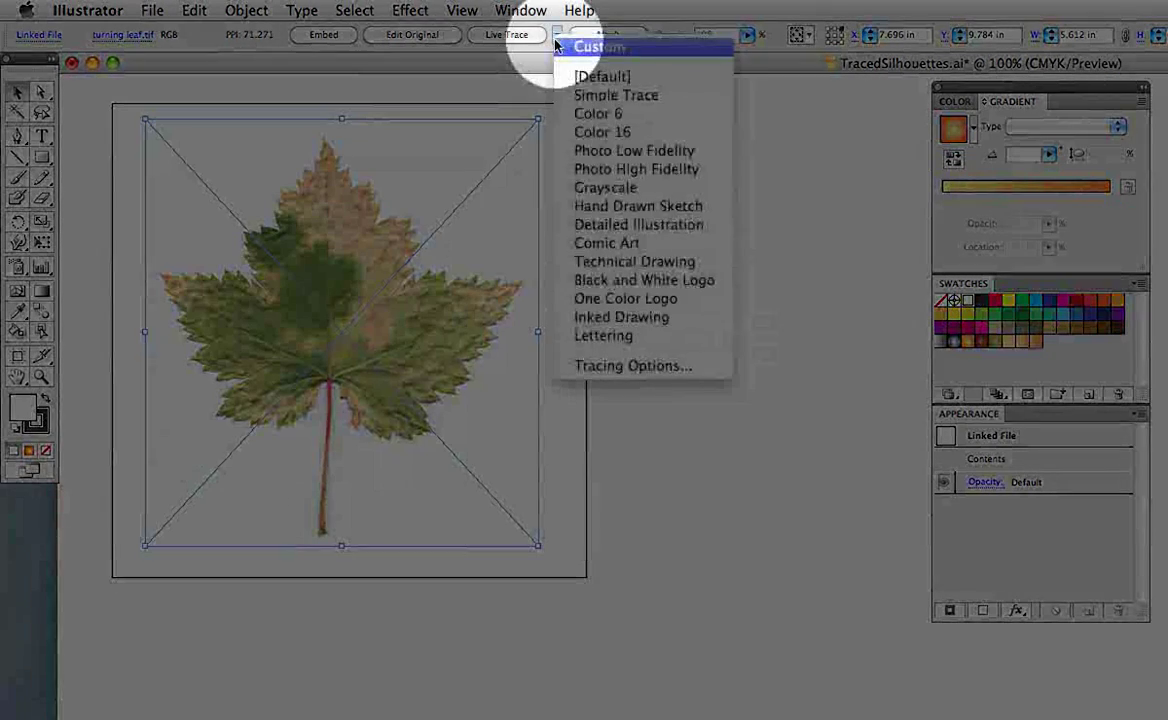
Set Tracing Options with Preview: Black and White, threshold 228, 1 px path fitting, Ignore White.
left_click(621, 367)
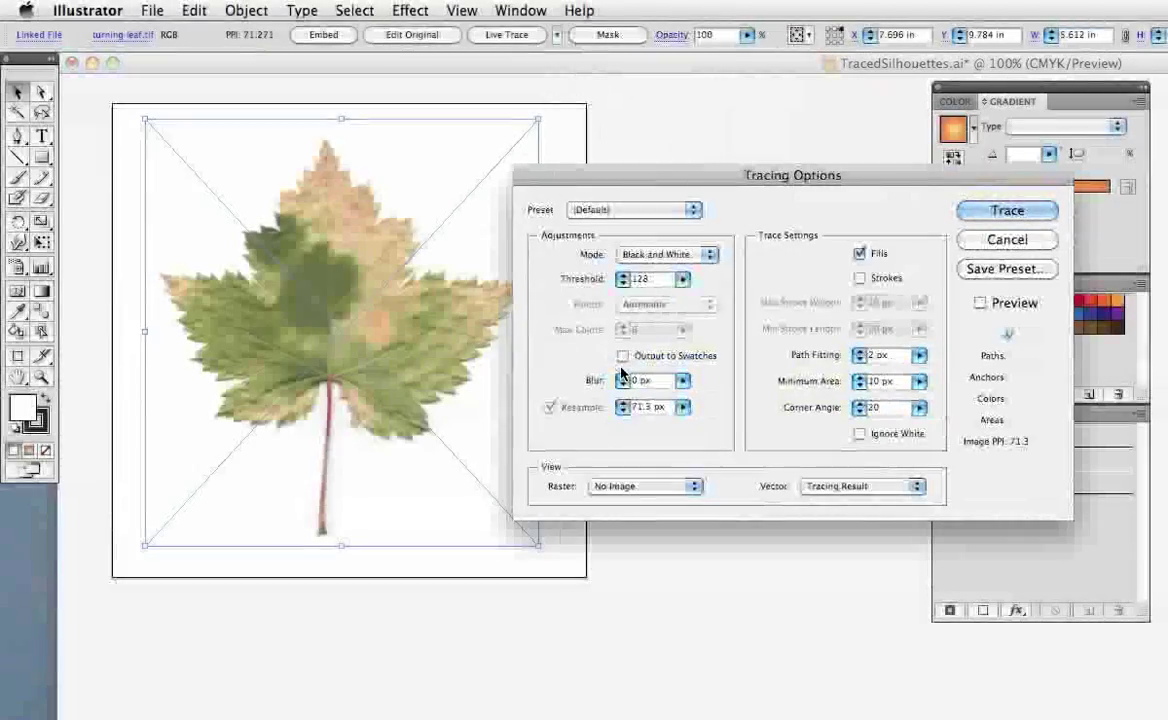
left_click(982, 305)
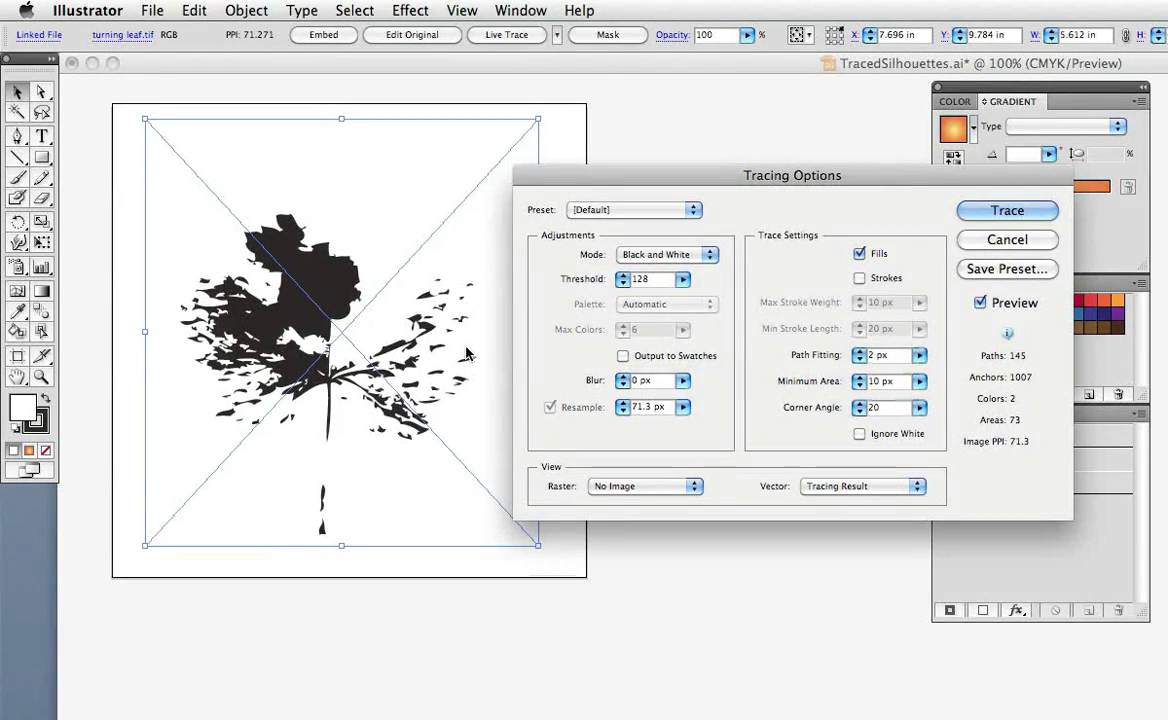
left_click(682, 279)
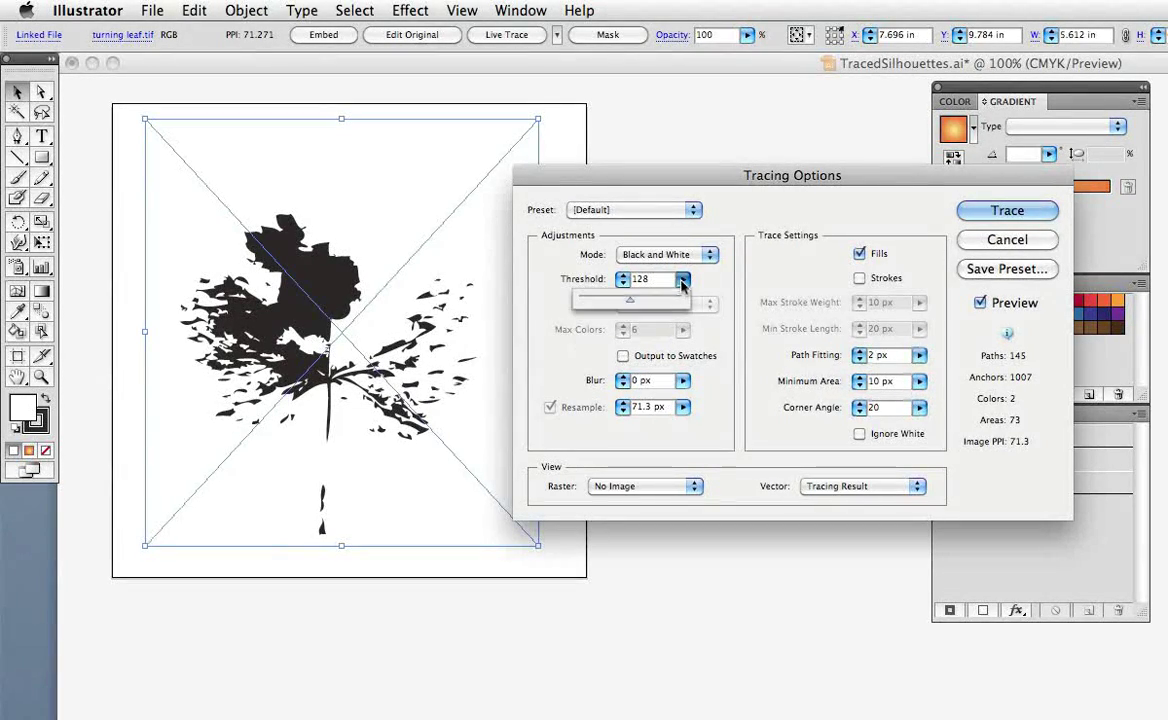
left_click_drag(631, 302, 662, 301)
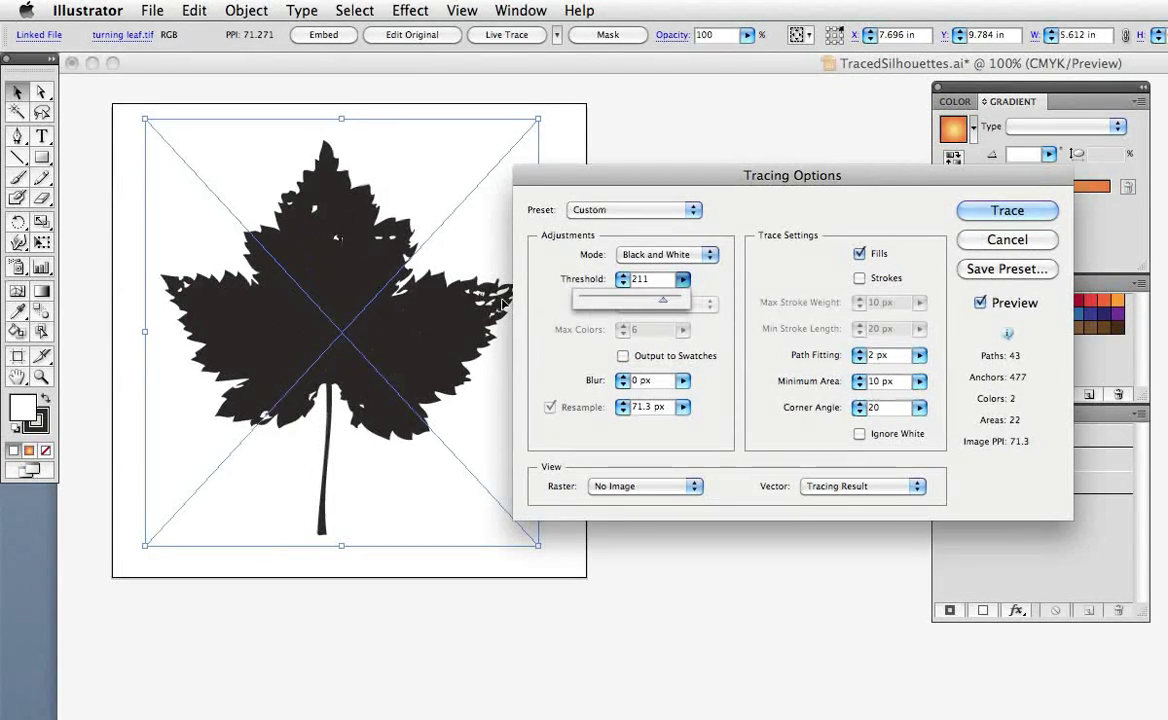
left_click_drag(662, 301, 672, 304)
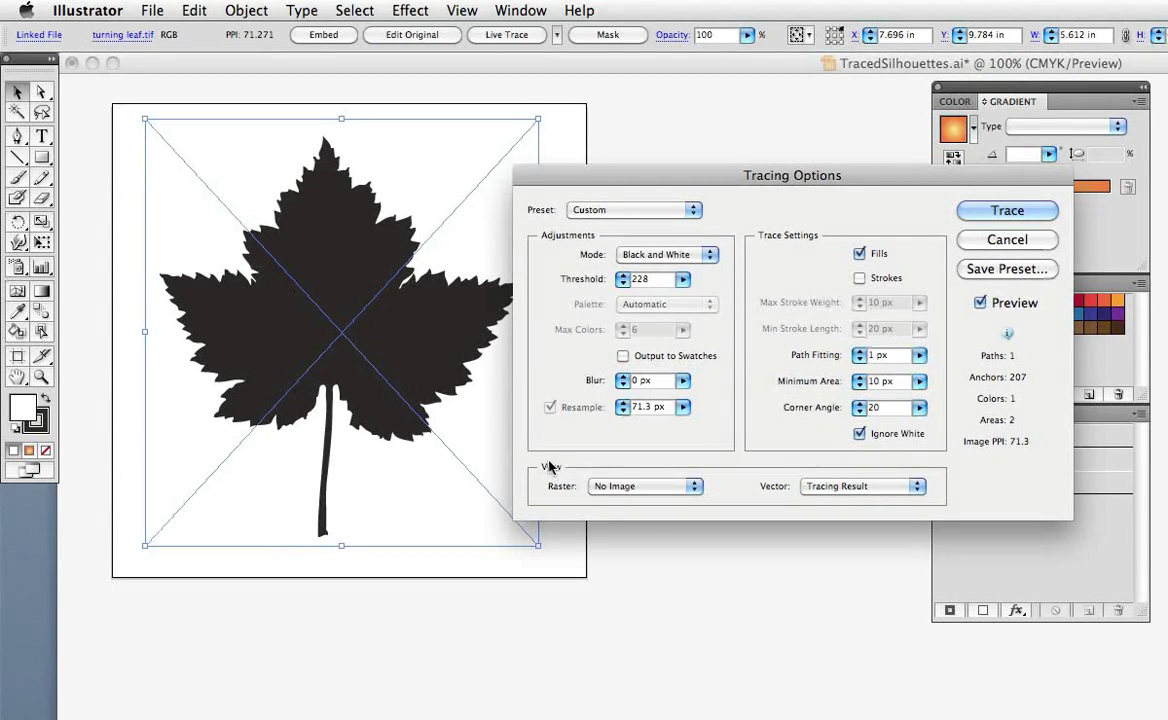
Save these settings as the 'Silhouette' preset and trace the leaf with them.
left_click(1006, 269)
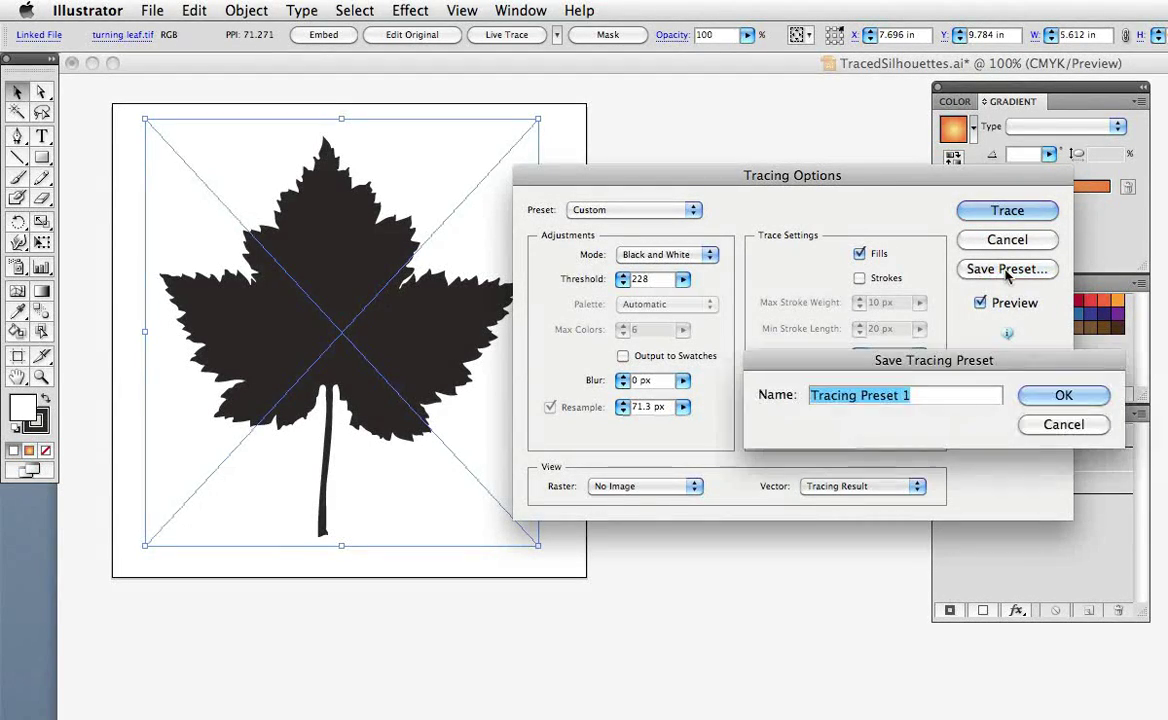
type("Silhouette")
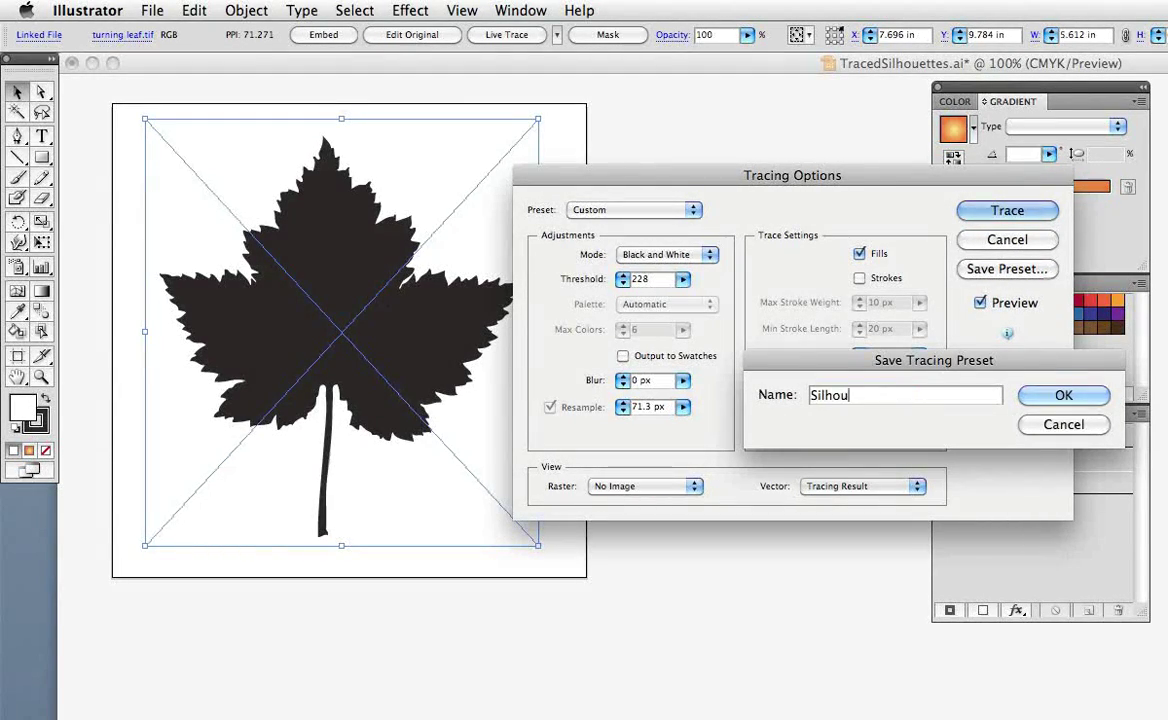
left_click(1036, 396)
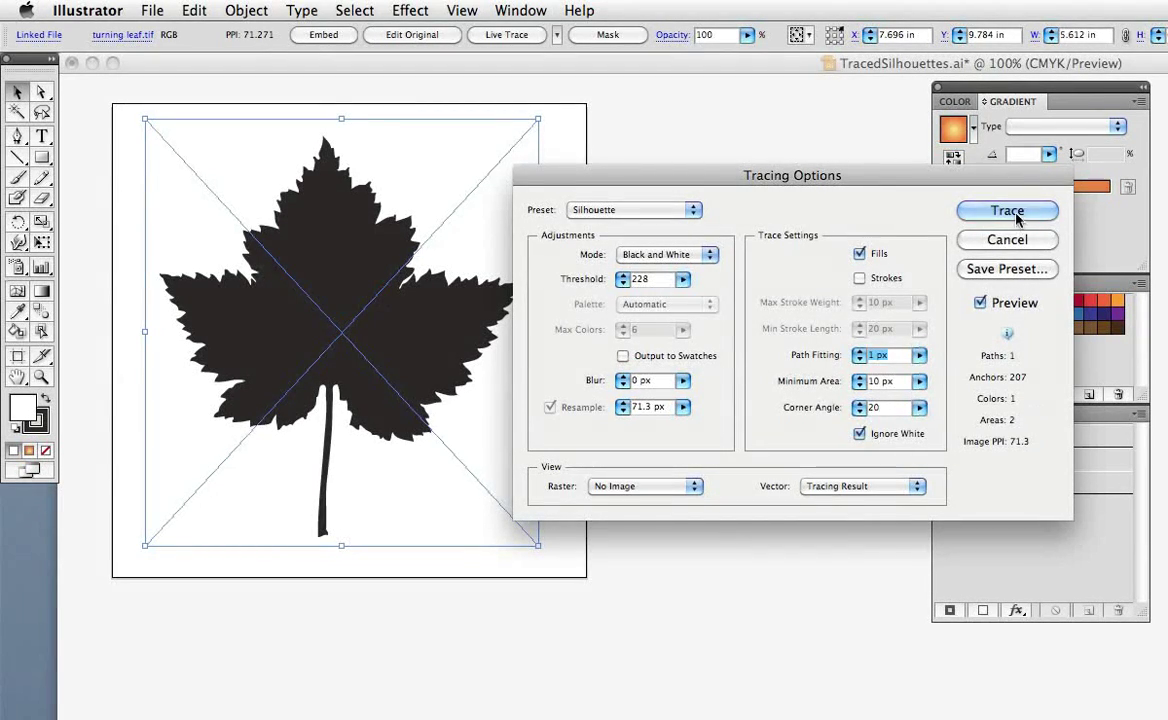
left_click(965, 210)
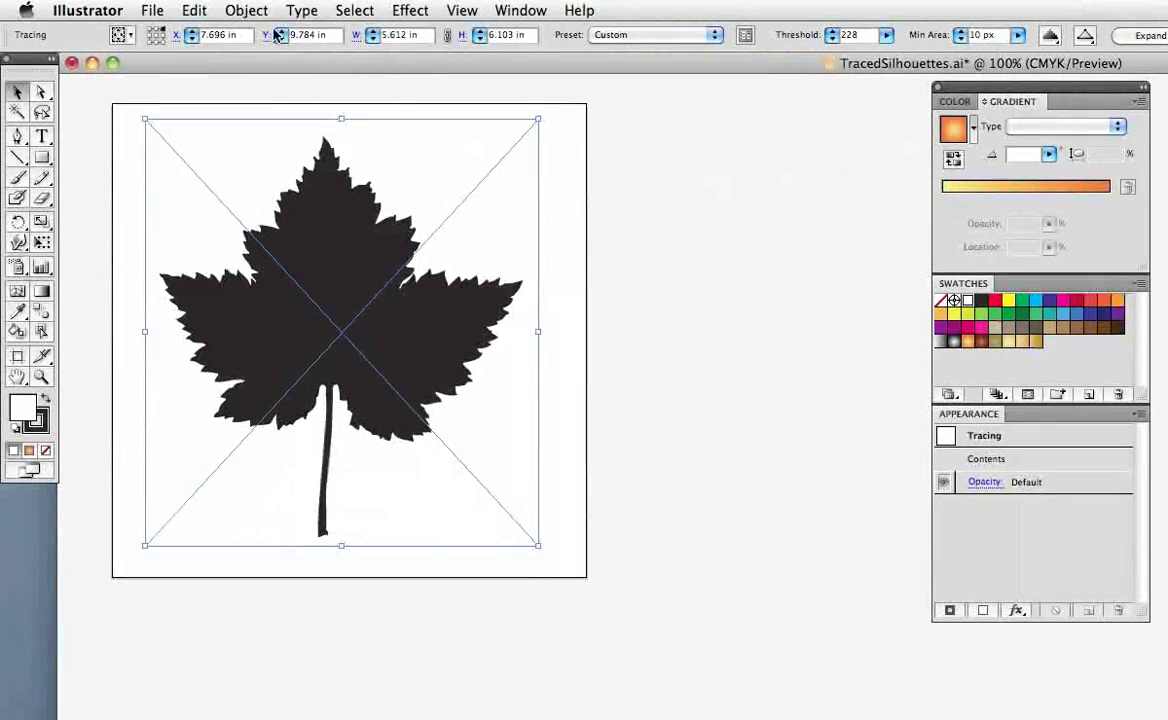
Expand the leaf's live trace into a group of editable vector paths.
left_click(250, 11)
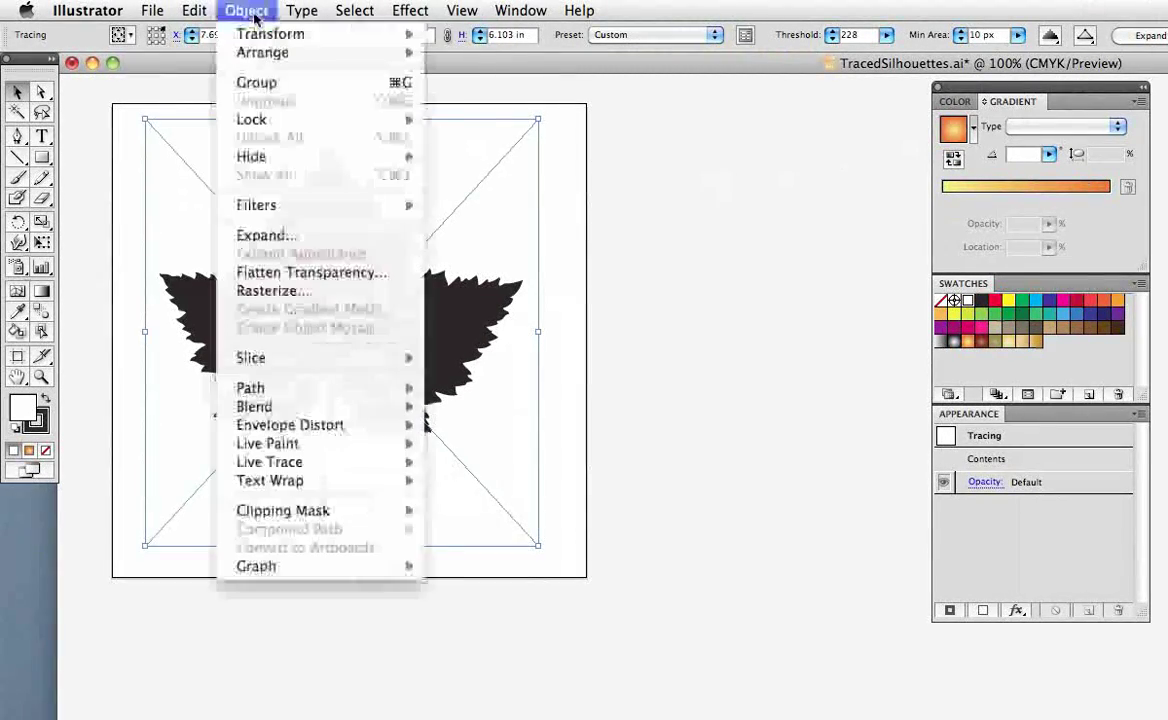
mouse_move(335, 466)
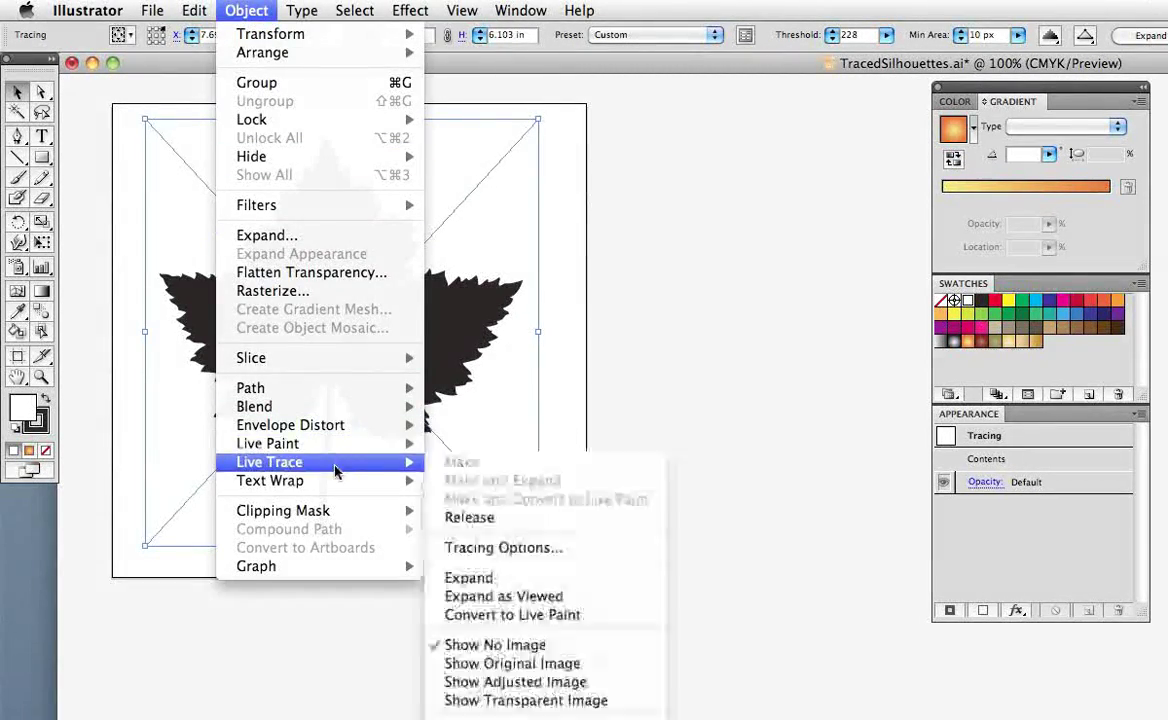
left_click(559, 580)
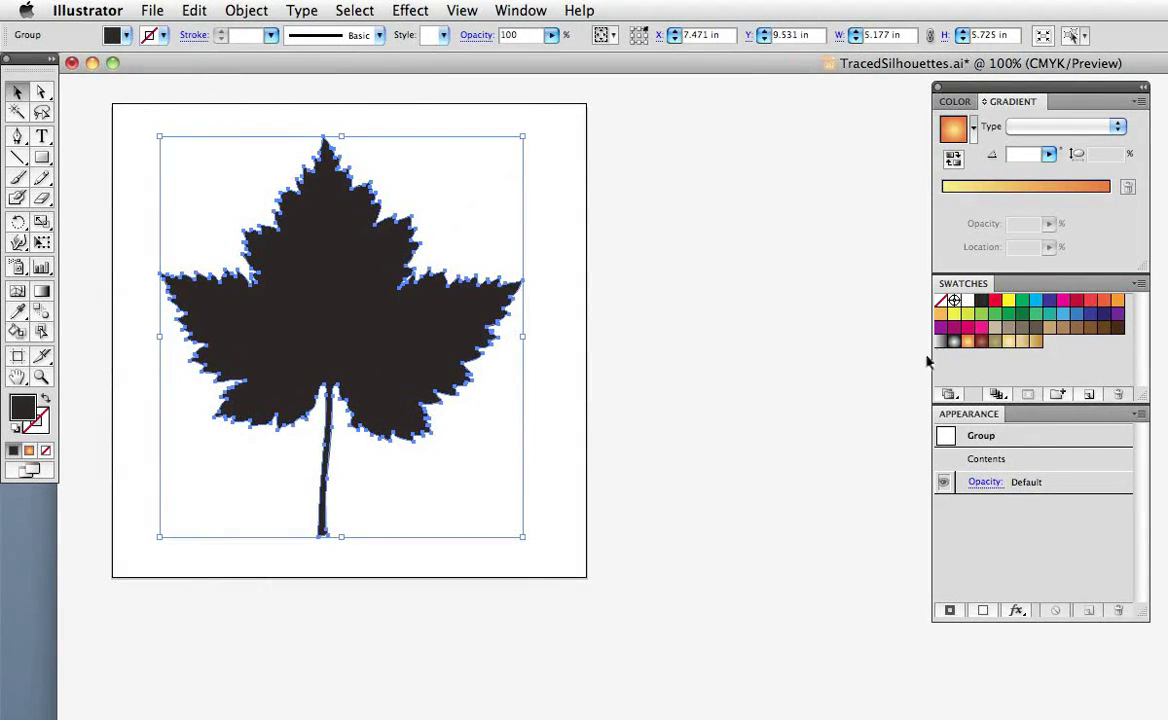
Try orange and brown radial gradients on the leaf, settling on the olive radial gradient.
left_click(967, 342)
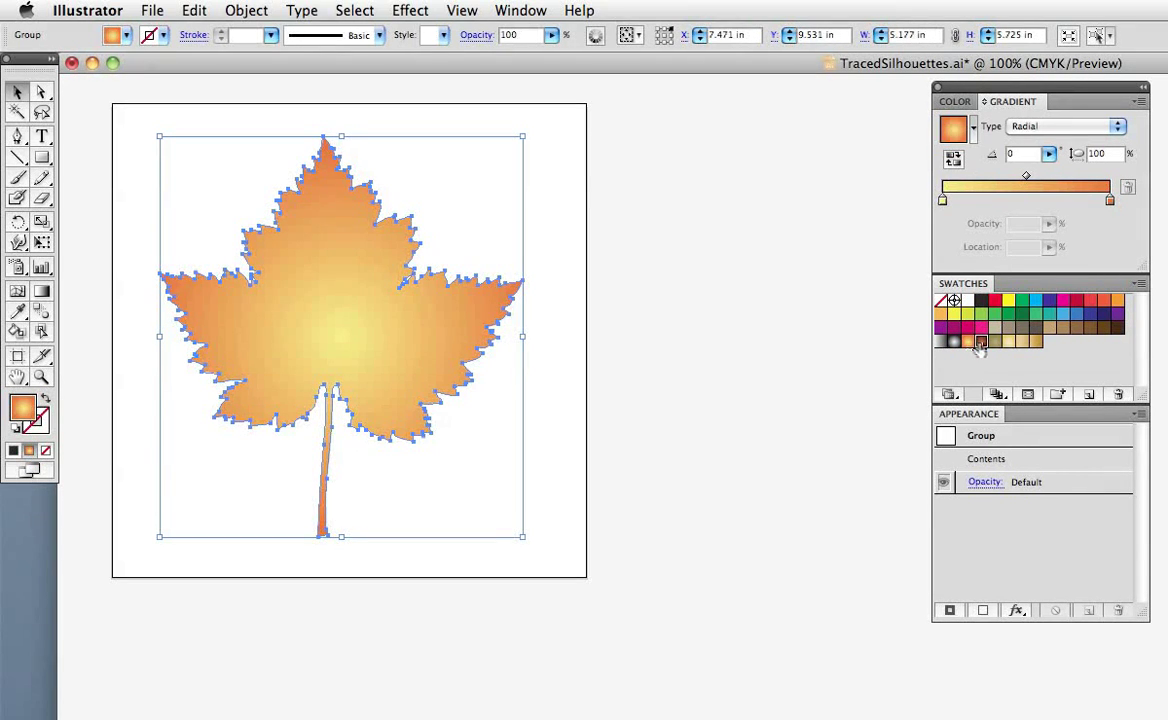
left_click(981, 342)
left_click(994, 343)
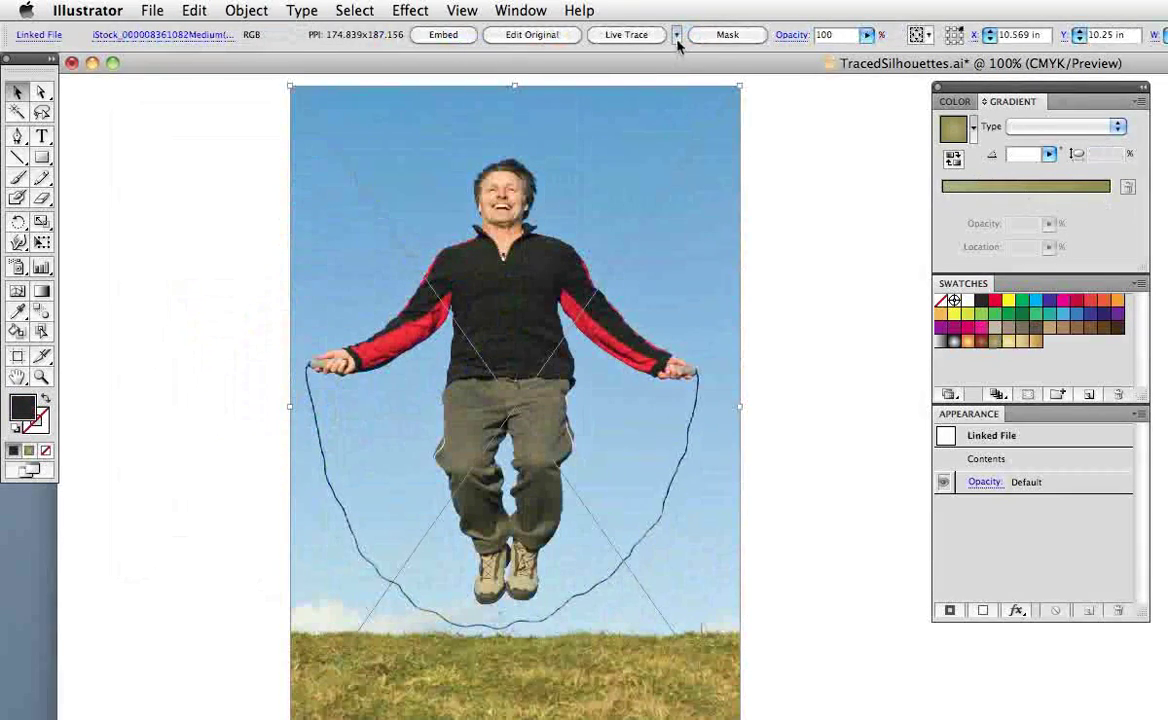
Trace the jump-rope photo with the saved Silhouette preset.
left_click(677, 35)
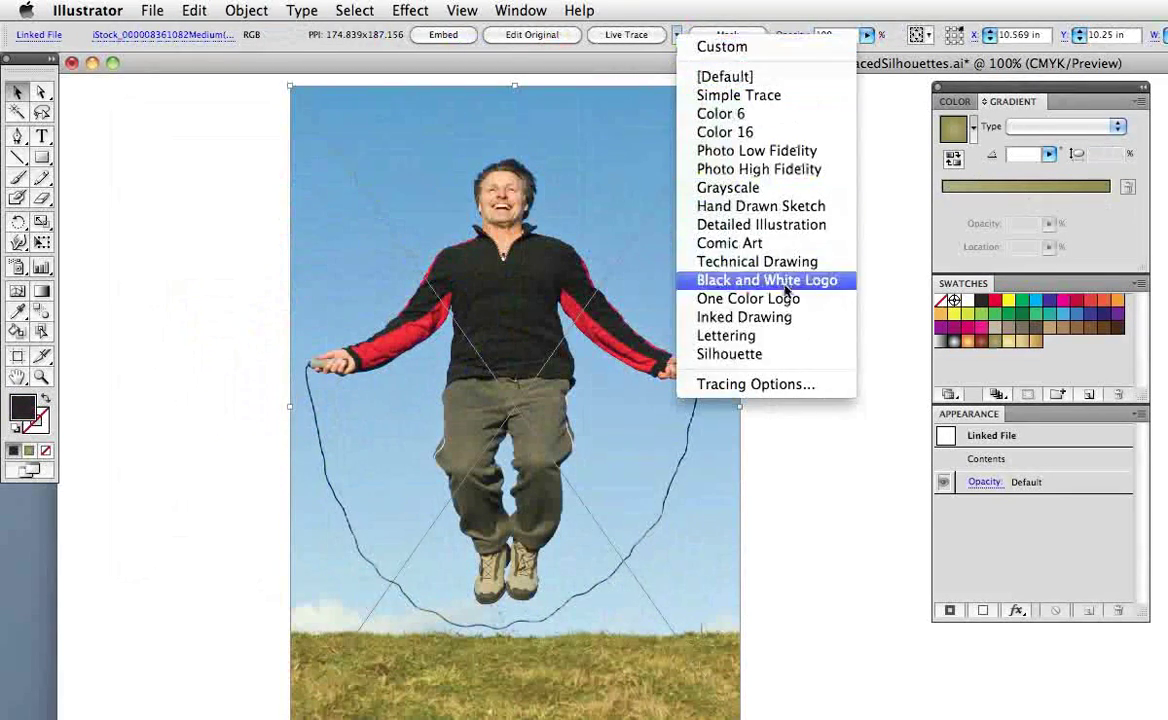
left_click(812, 357)
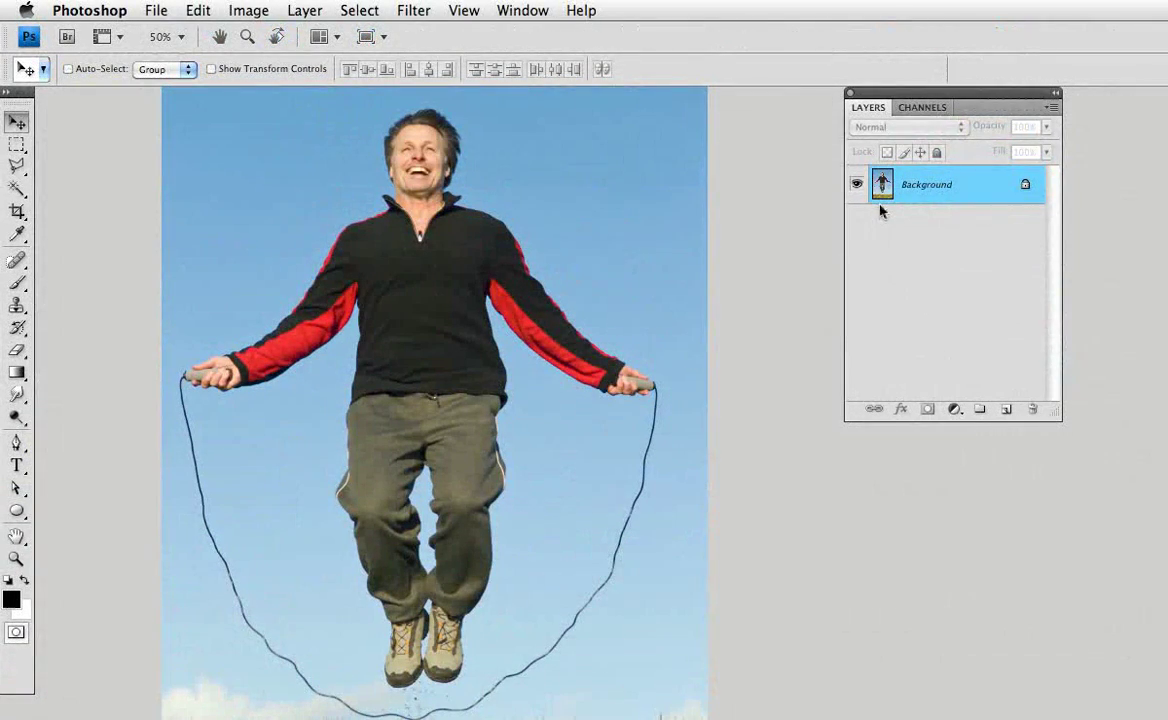
Compare the Red, Green and Blue channels, then duplicate Blue as a Blue copy channel.
left_click(925, 110)
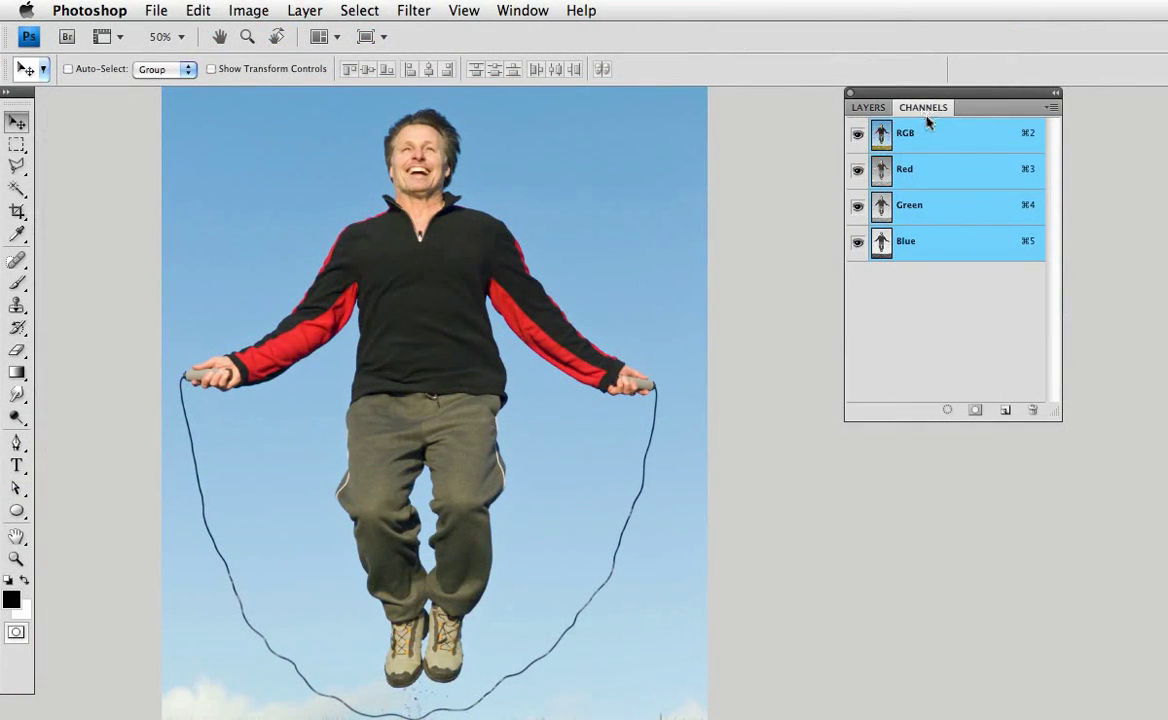
left_click(934, 176)
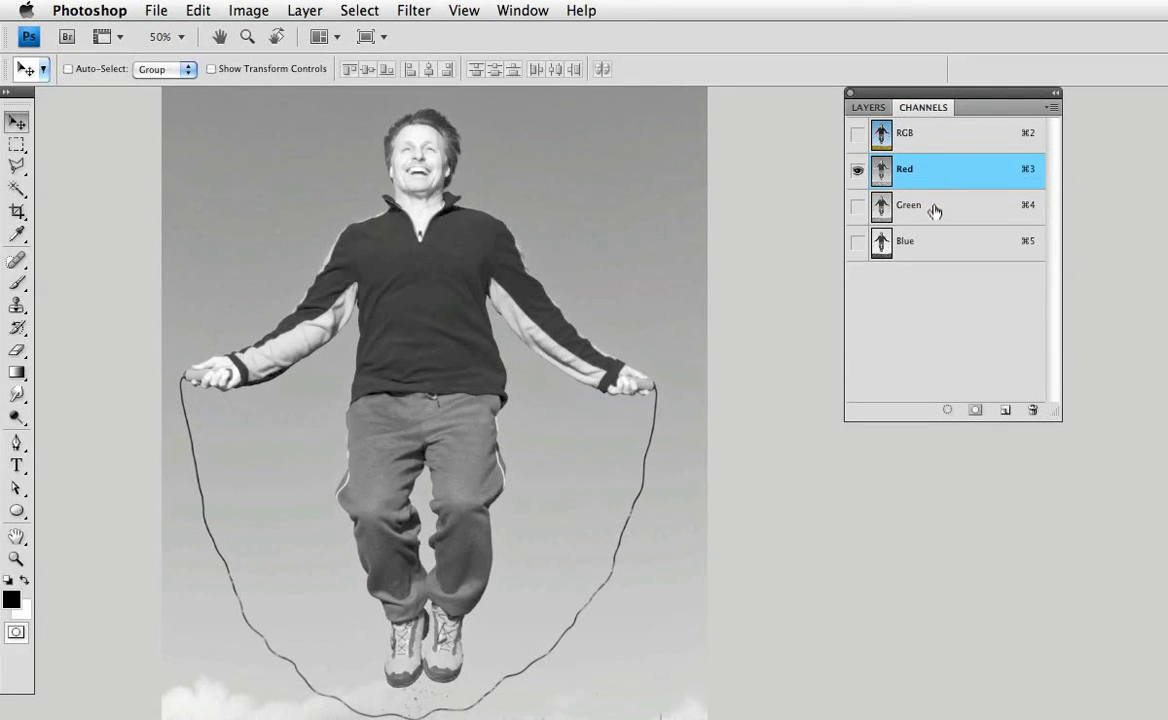
left_click(934, 206)
left_click(933, 250)
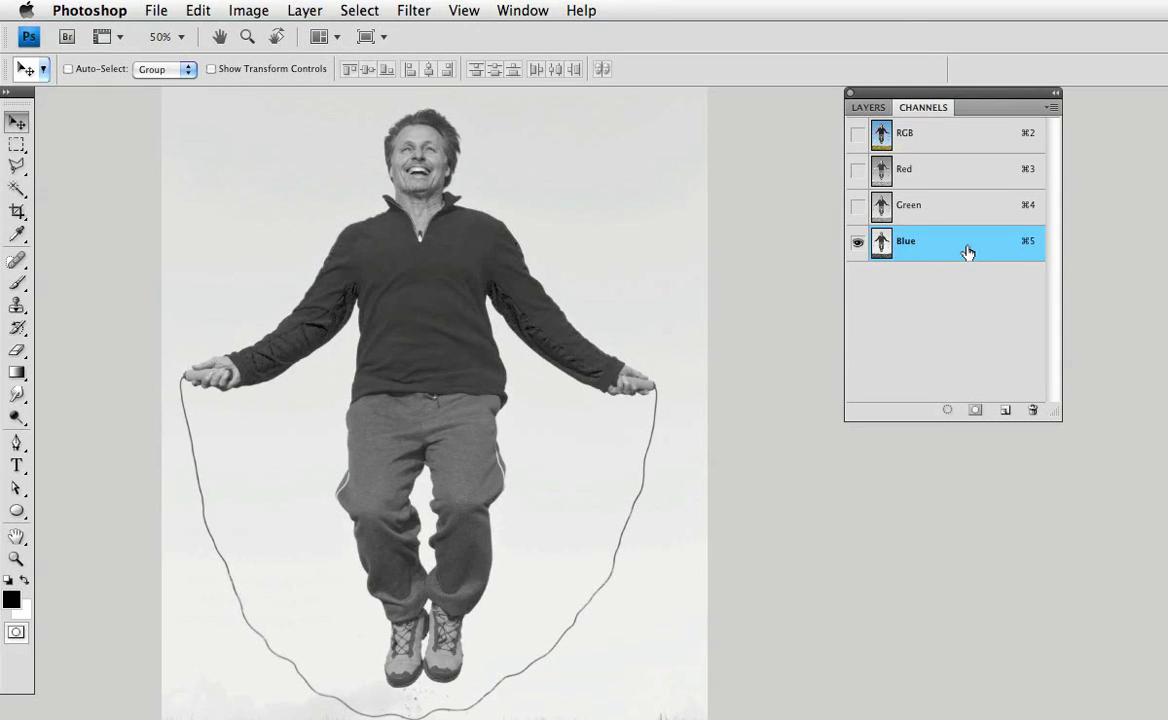
left_click_drag(967, 252, 1007, 410)
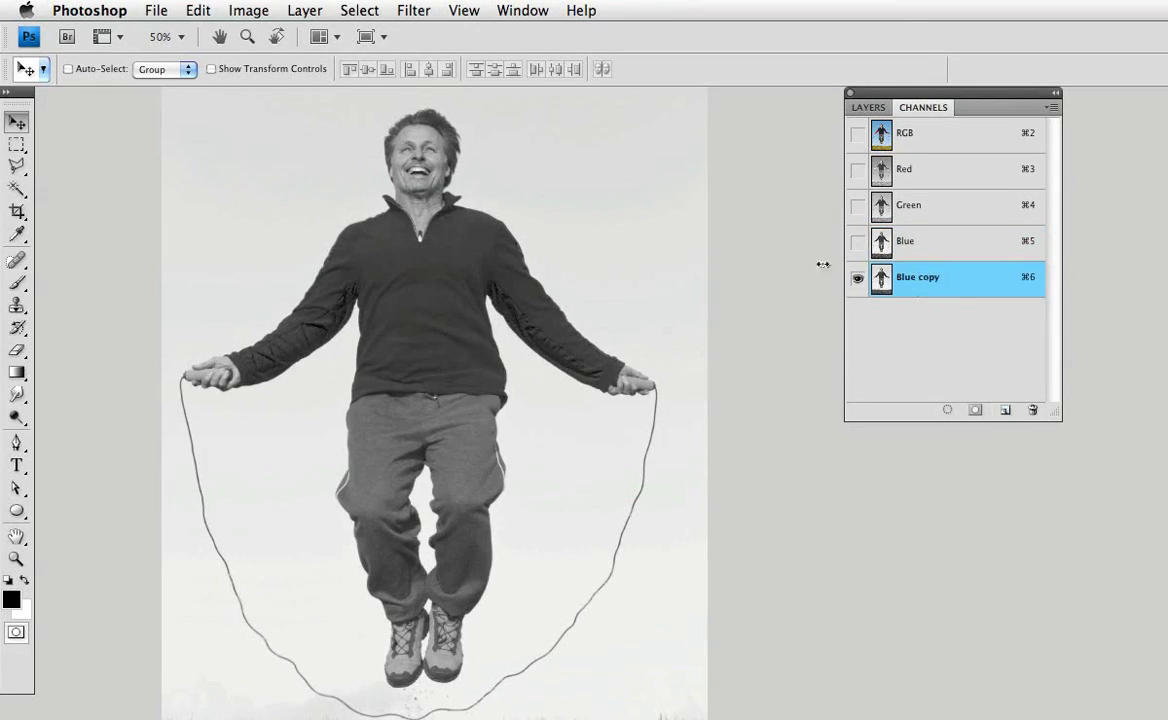
left_click(248, 11)
Apply Levels with input values 67, 0.27 and 212 to the Blue copy channel.
mouse_move(277, 64)
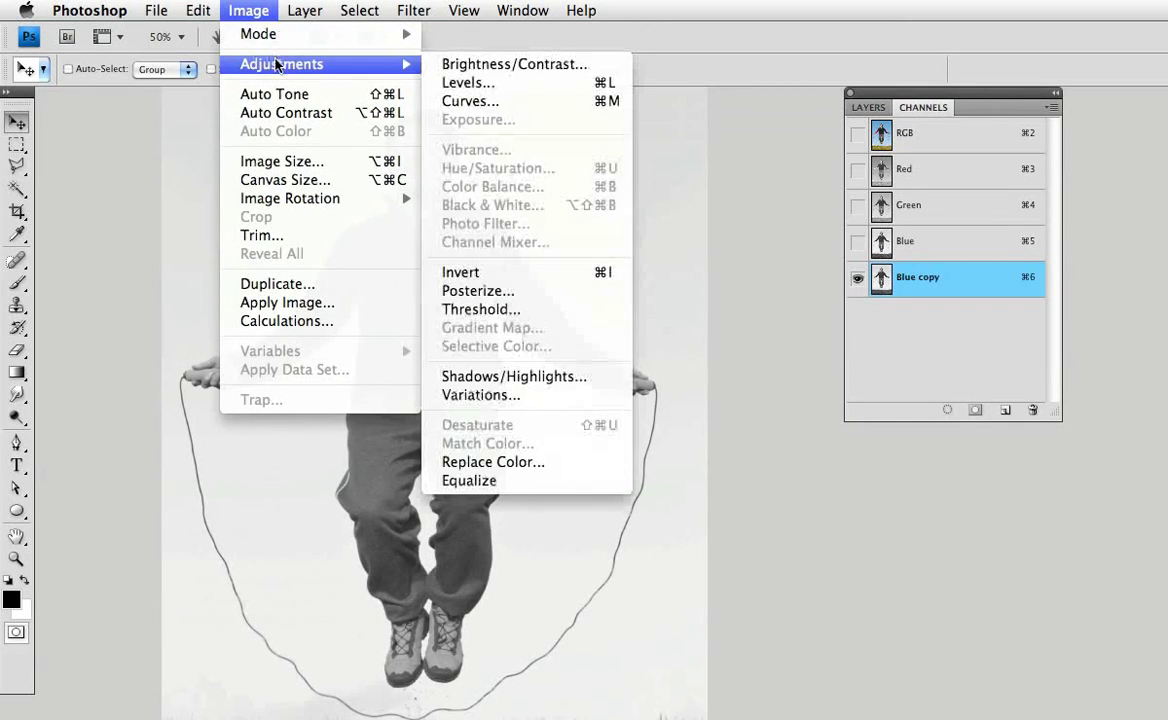
left_click(447, 84)
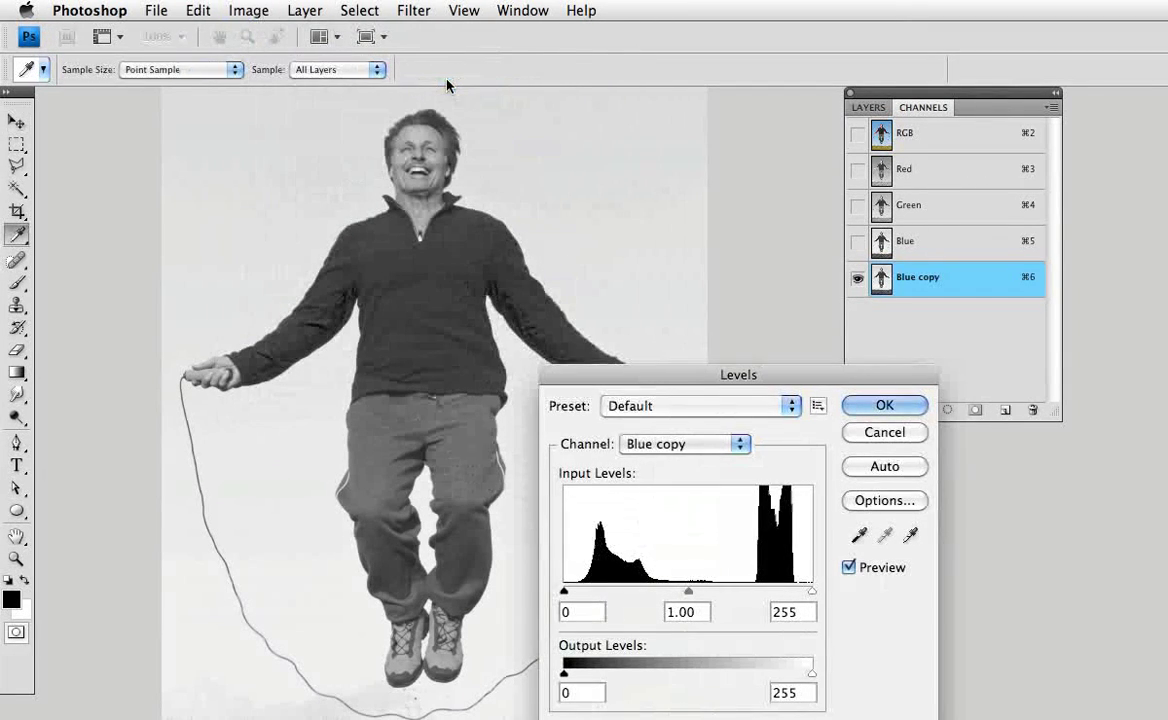
left_click_drag(811, 592, 790, 592)
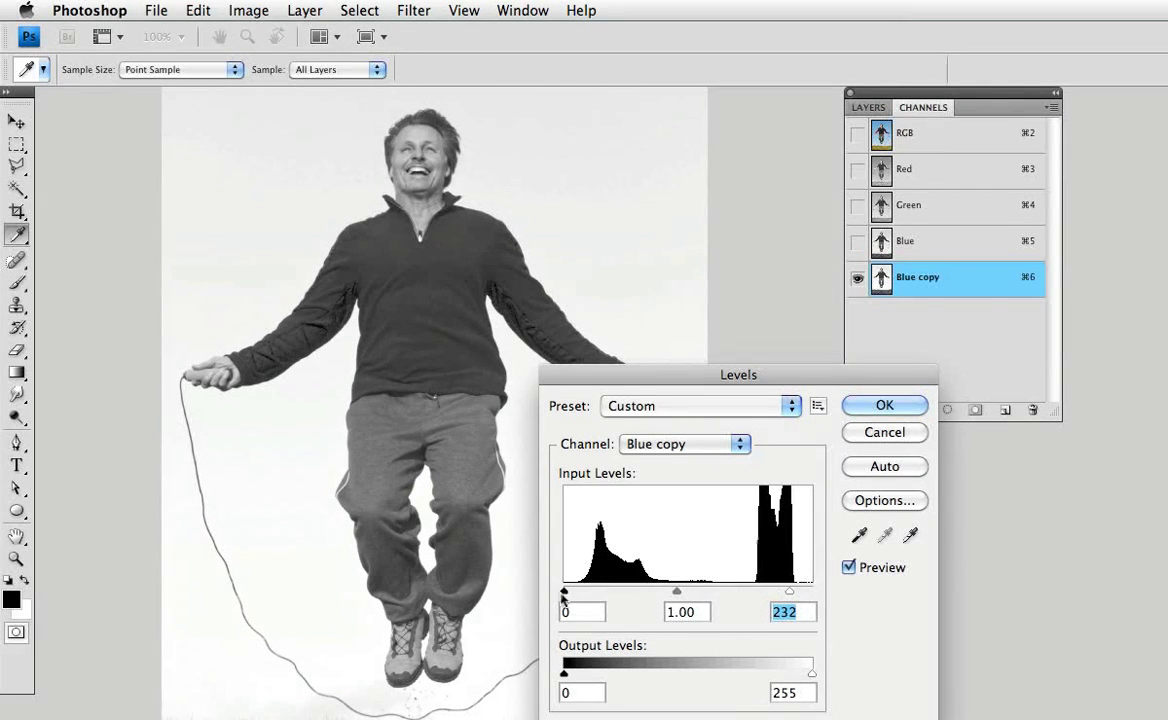
left_click_drag(564, 591, 621, 588)
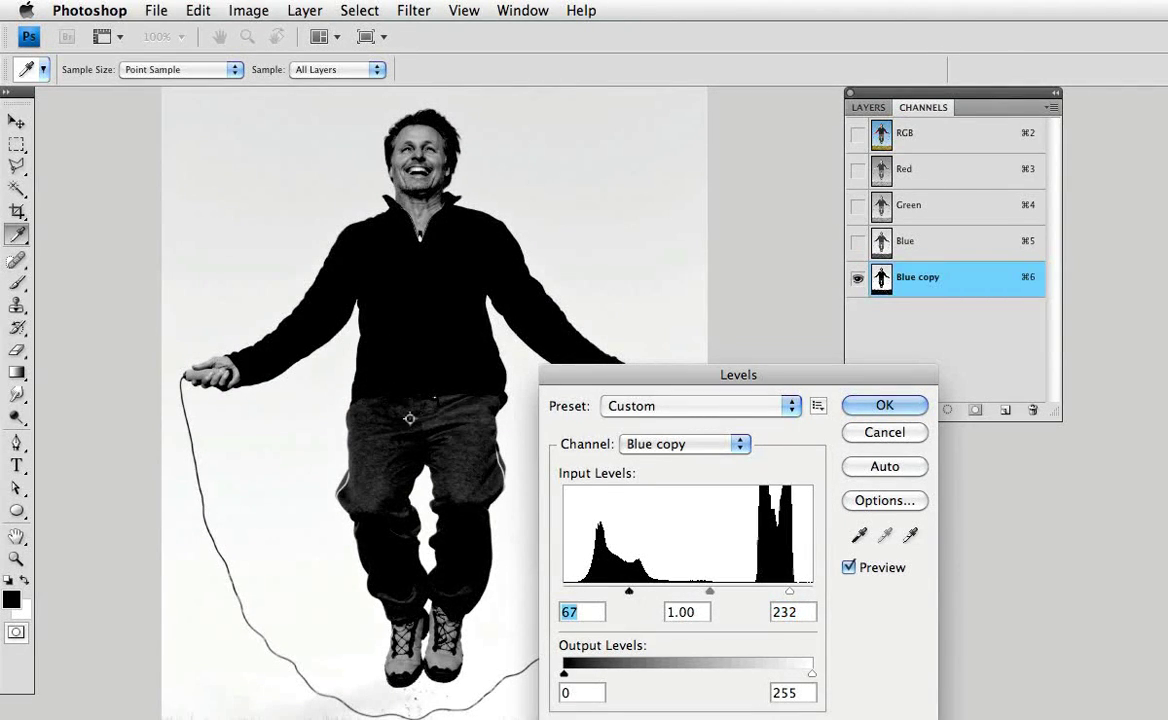
left_click_drag(790, 592, 771, 593)
left_click_drag(700, 592, 747, 592)
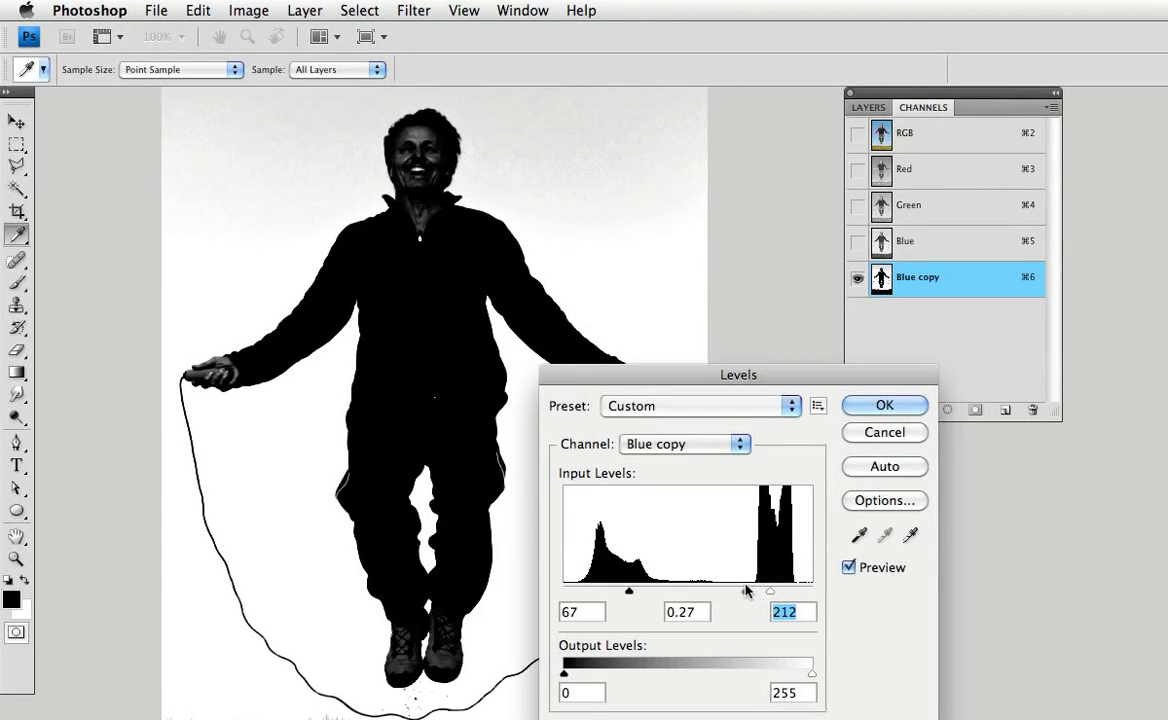
key("Return")
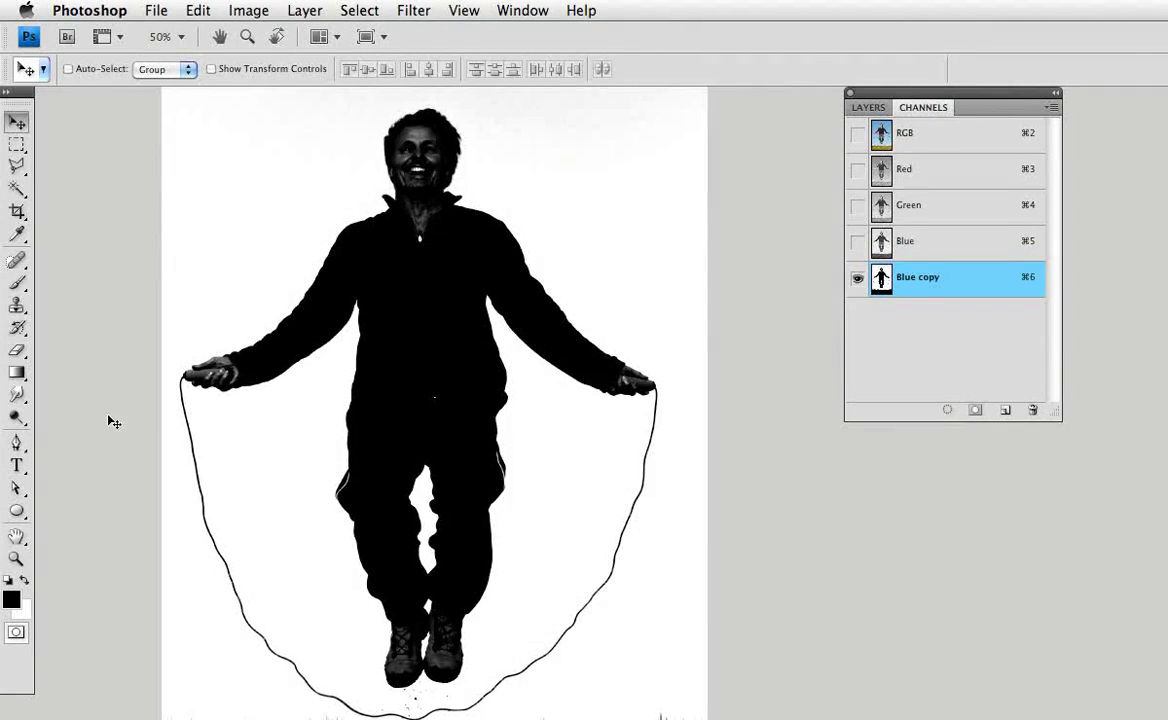
Burn the jumper's left hand, face and head to solid black at Shadows 20%.
left_click(27, 421)
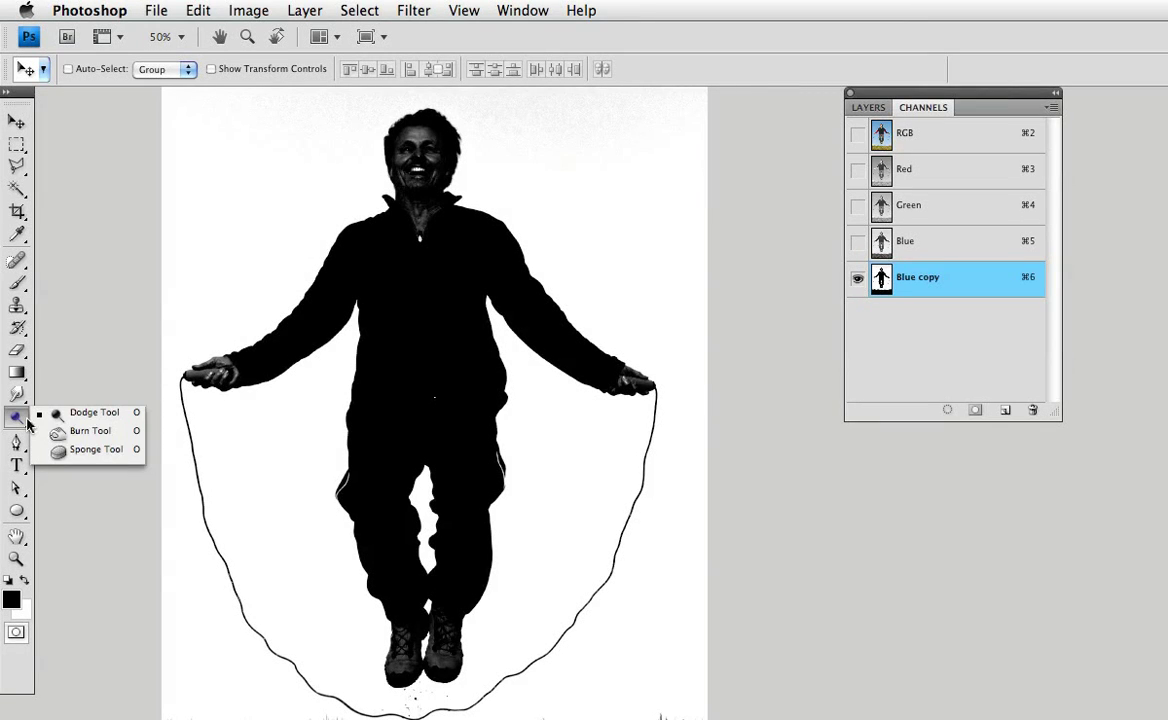
left_click(90, 430)
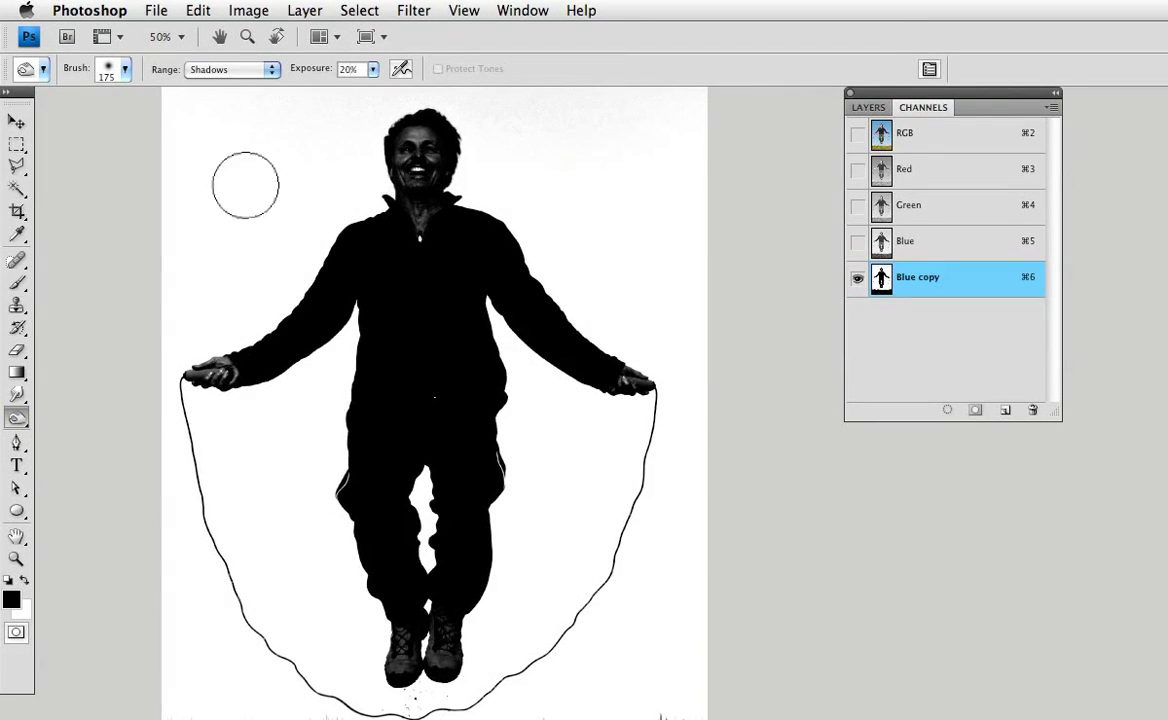
mouse_move(200, 378)
left_mouse_down()
mouse_move(238, 355)
mouse_move(148, 394)
mouse_move(229, 375)
left_mouse_up()
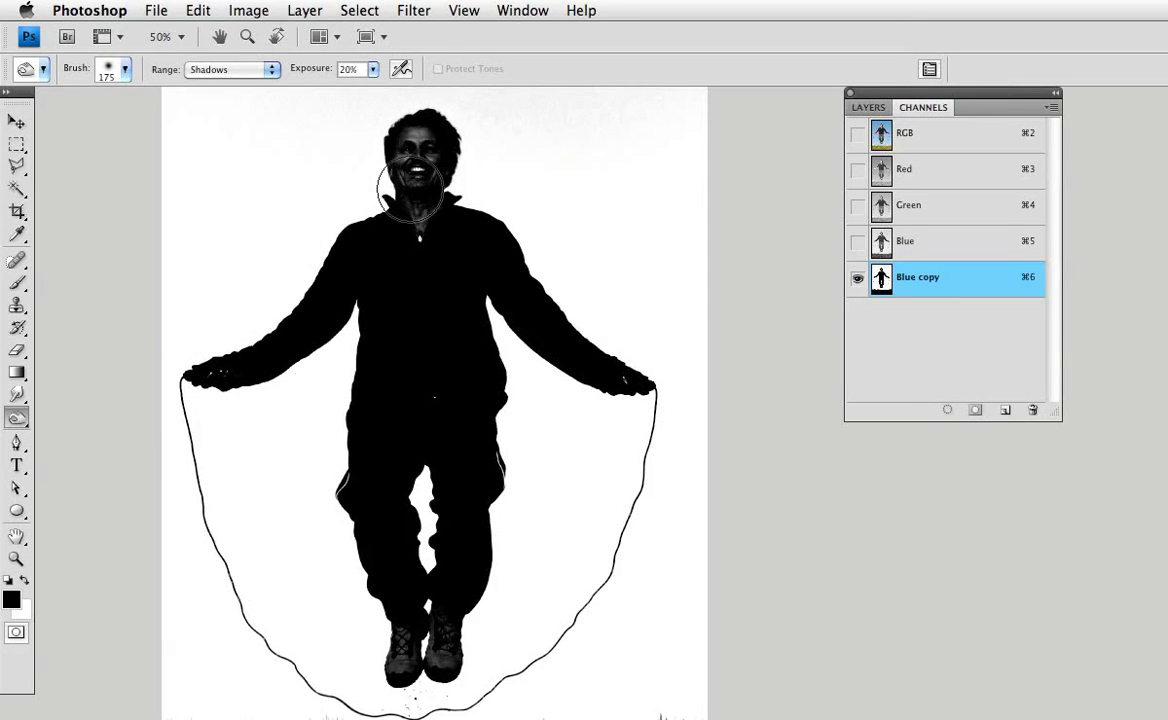
left_click_drag(410, 185, 425, 123)
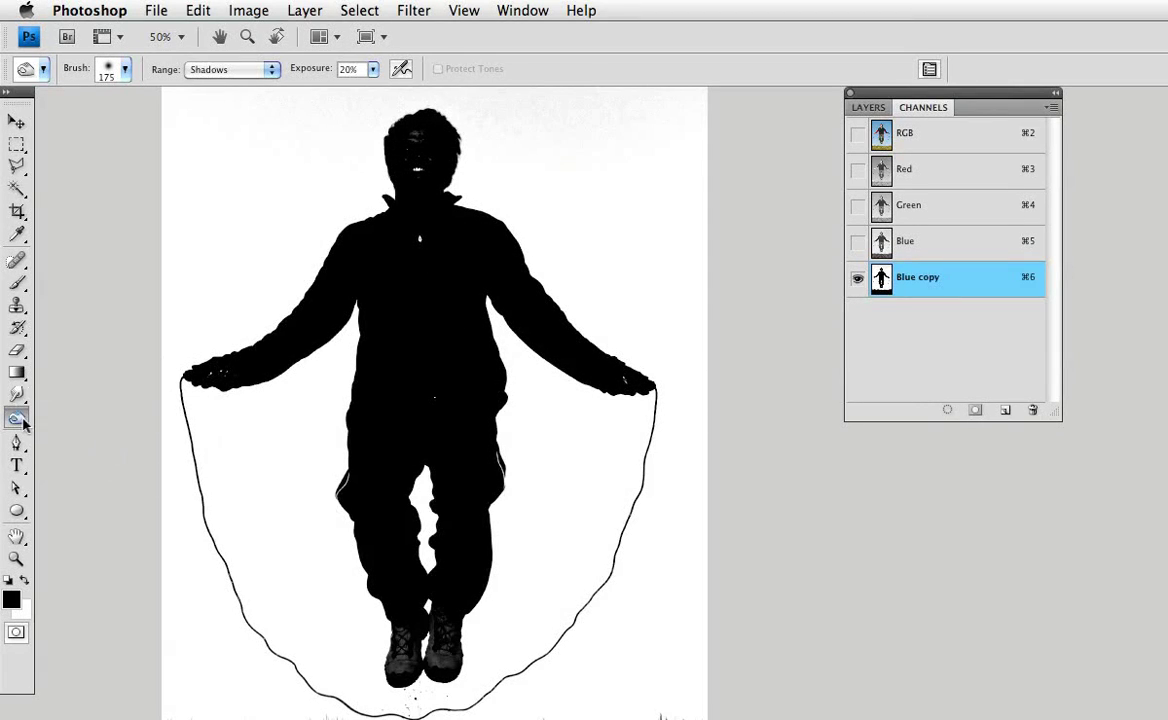
Dodge away the grey specks below the feet at Highlights 13%.
left_click_drag(17, 416, 60, 408)
mouse_move(282, 673)
left_mouse_down()
mouse_move(488, 689)
mouse_move(437, 699)
mouse_move(589, 705)
left_mouse_up()
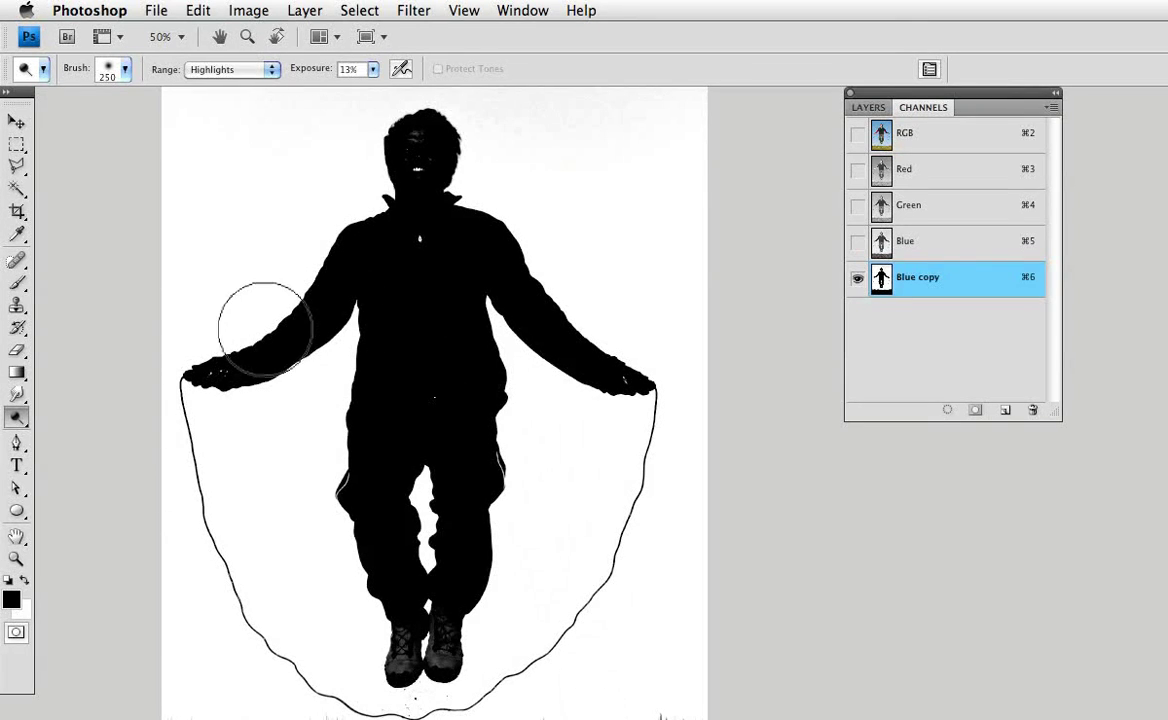
left_click(18, 284)
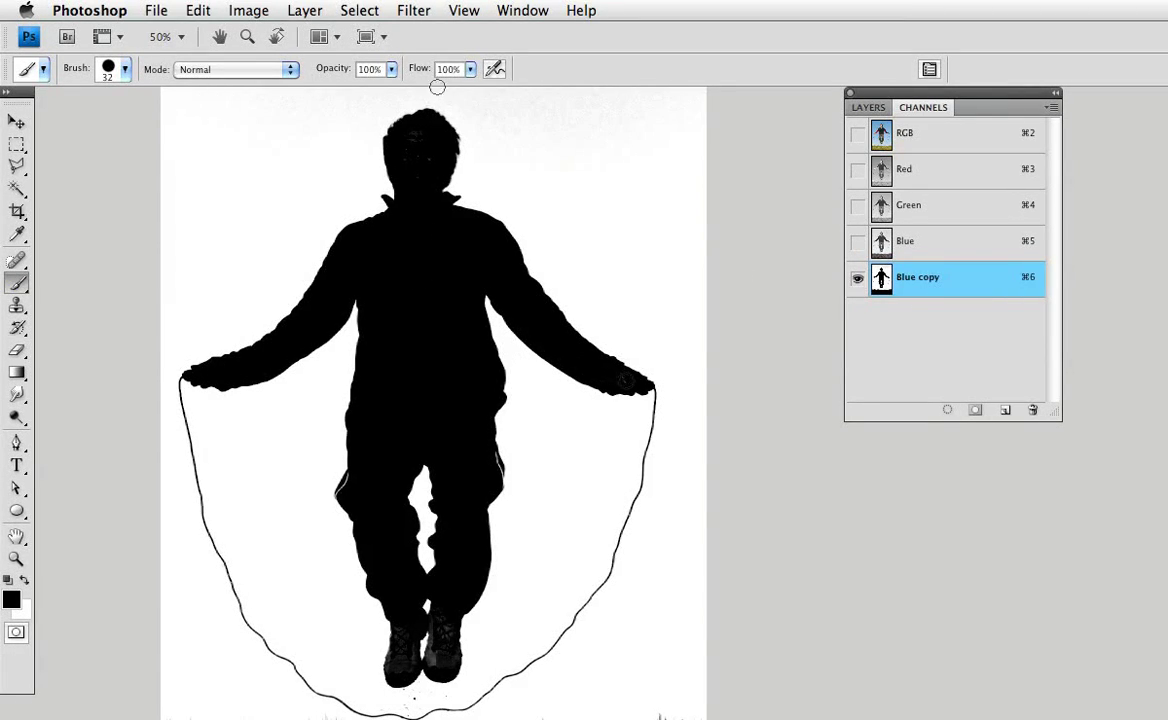
Copy the whole silhouette channel, paste it as Layer 1 over the RGB photo, and Save As jumprope.tif.
left_click(358, 11)
left_click(365, 33)
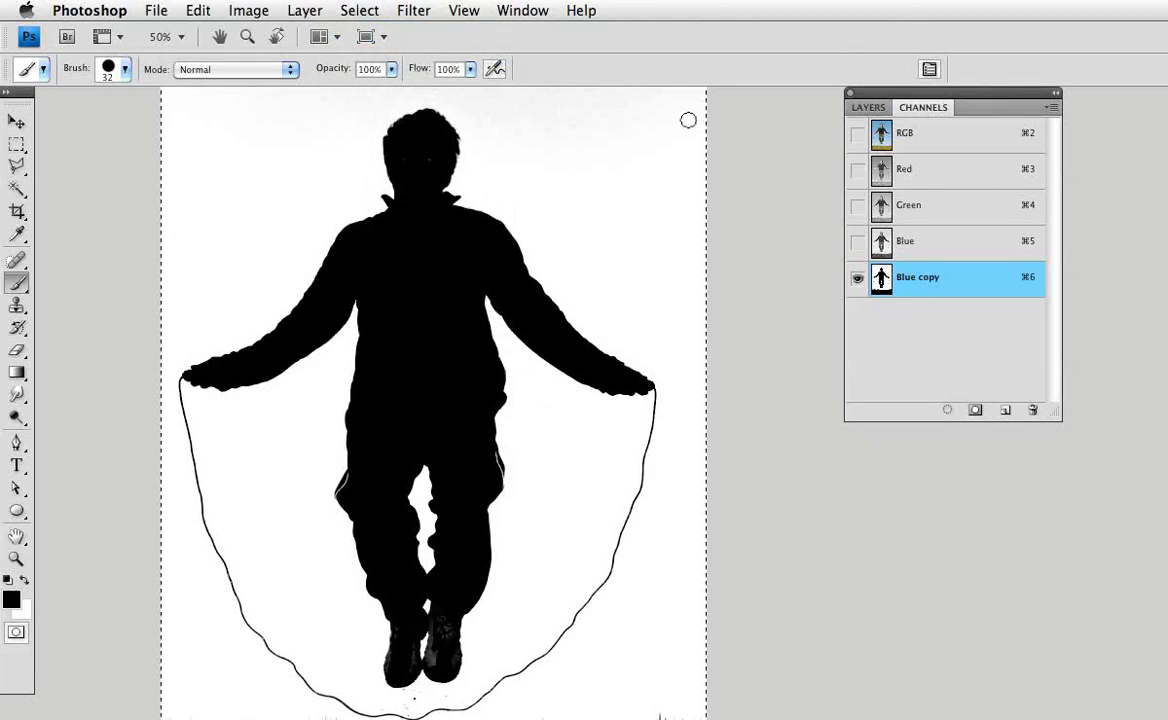
left_click(930, 136)
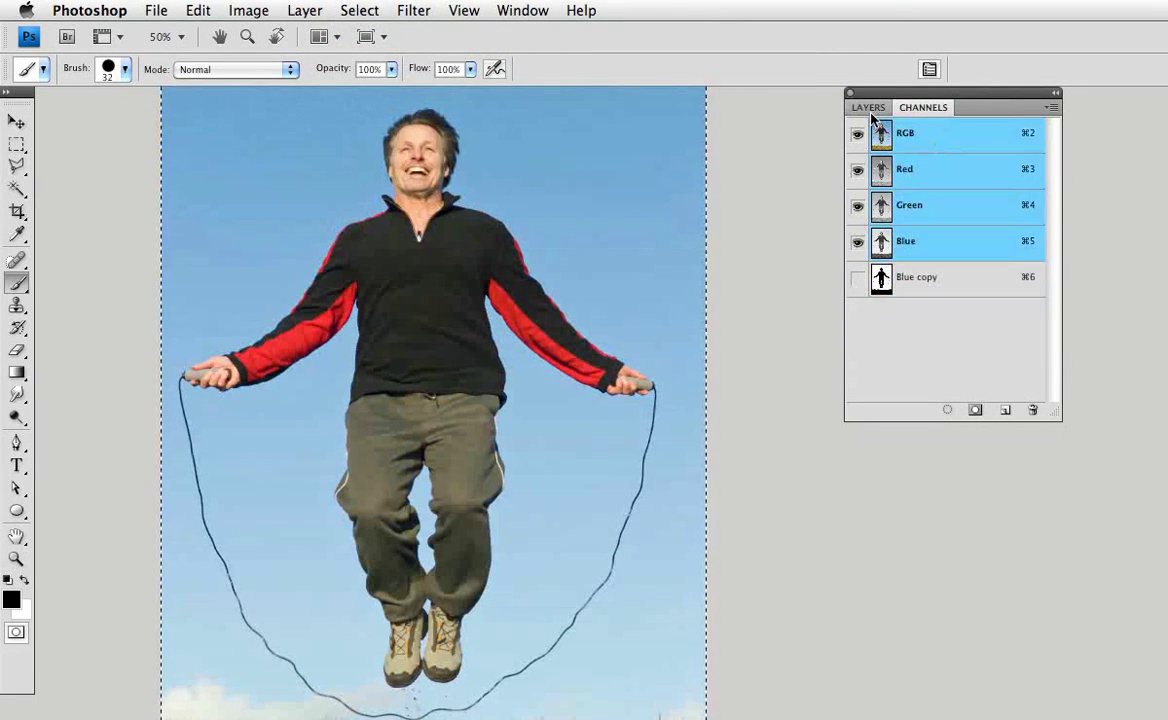
left_click(868, 107)
left_click(199, 11)
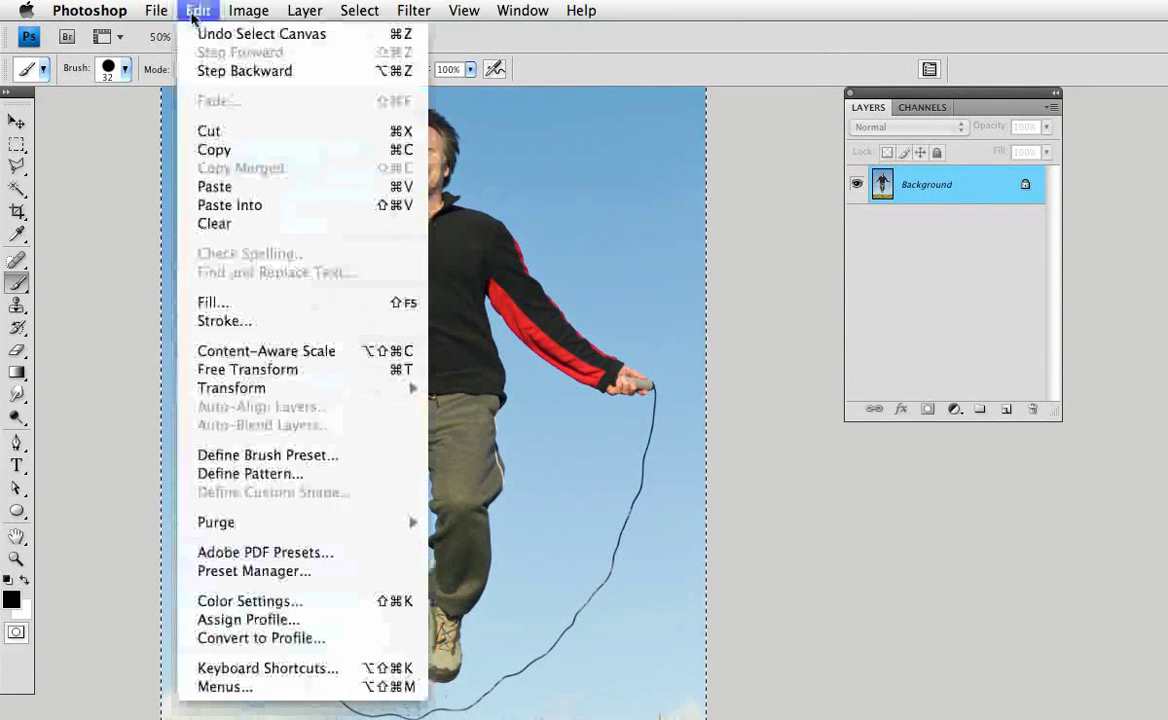
left_click(260, 186)
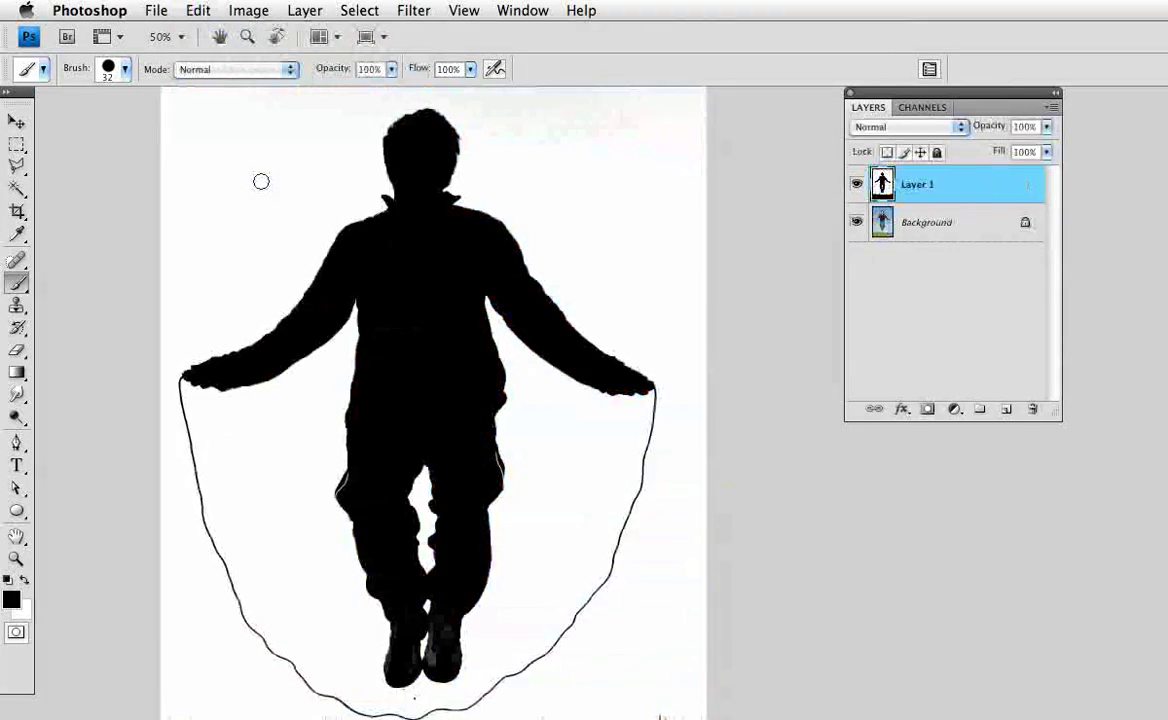
left_click(156, 11)
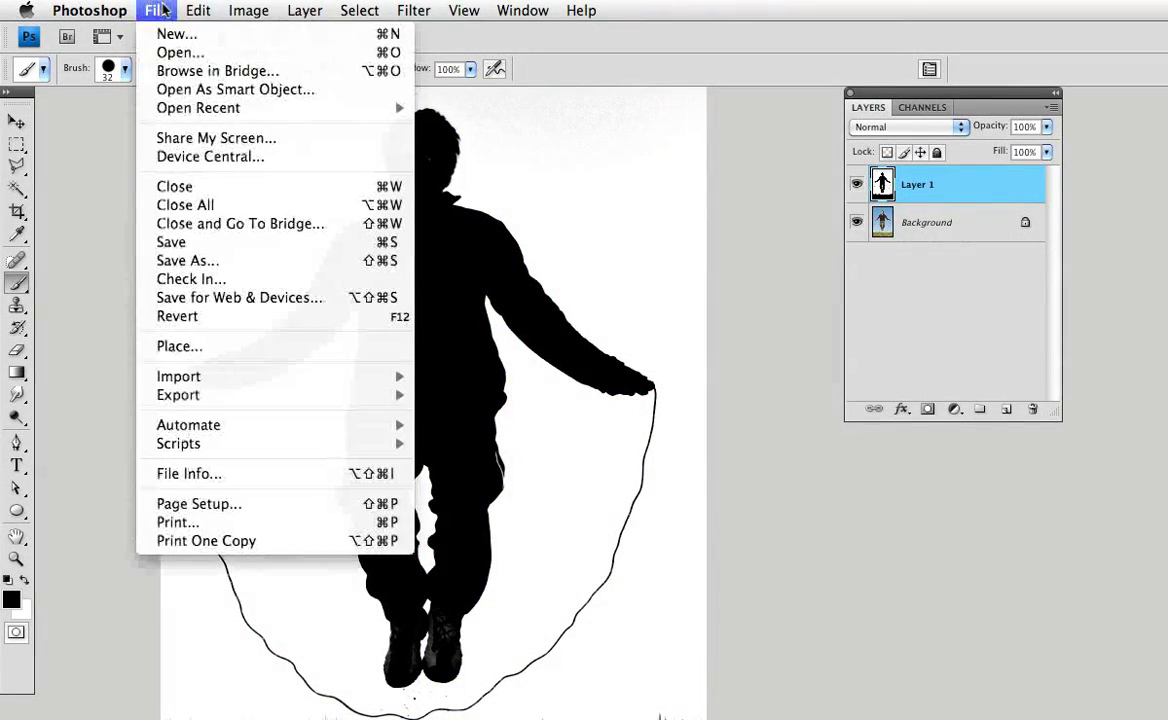
left_click(222, 268)
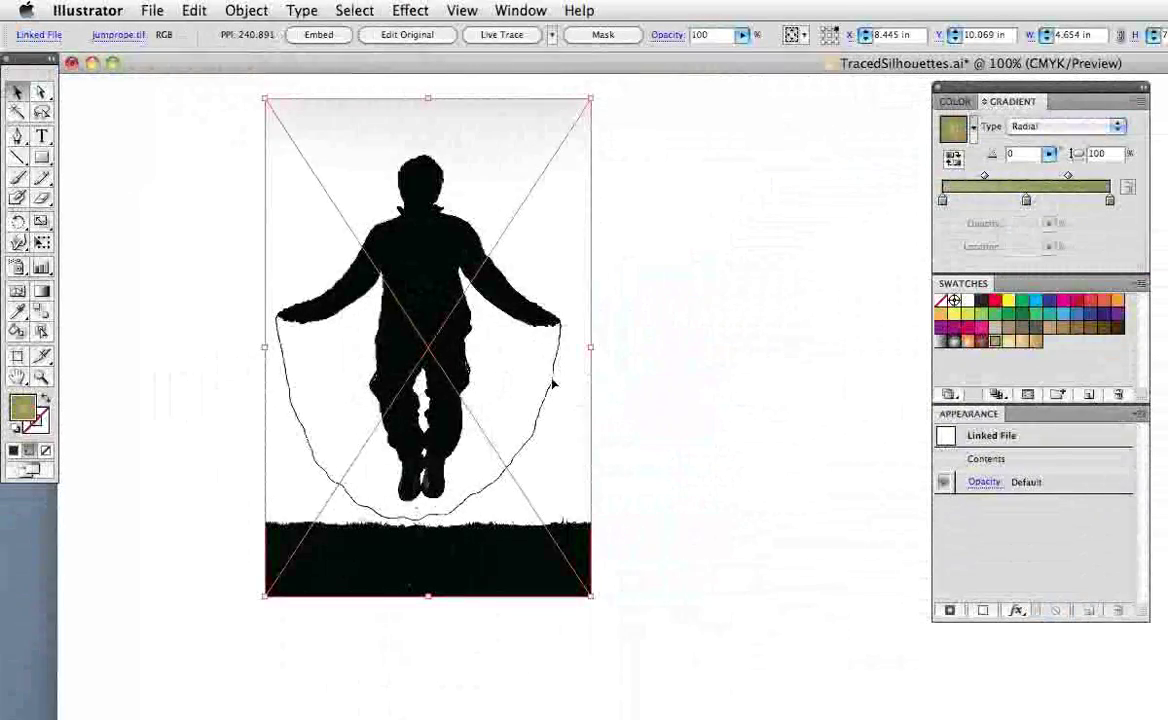
Live Trace the placed jumprope.tif with the Silhouette preset and bring up its Tracing Options.
left_click(552, 37)
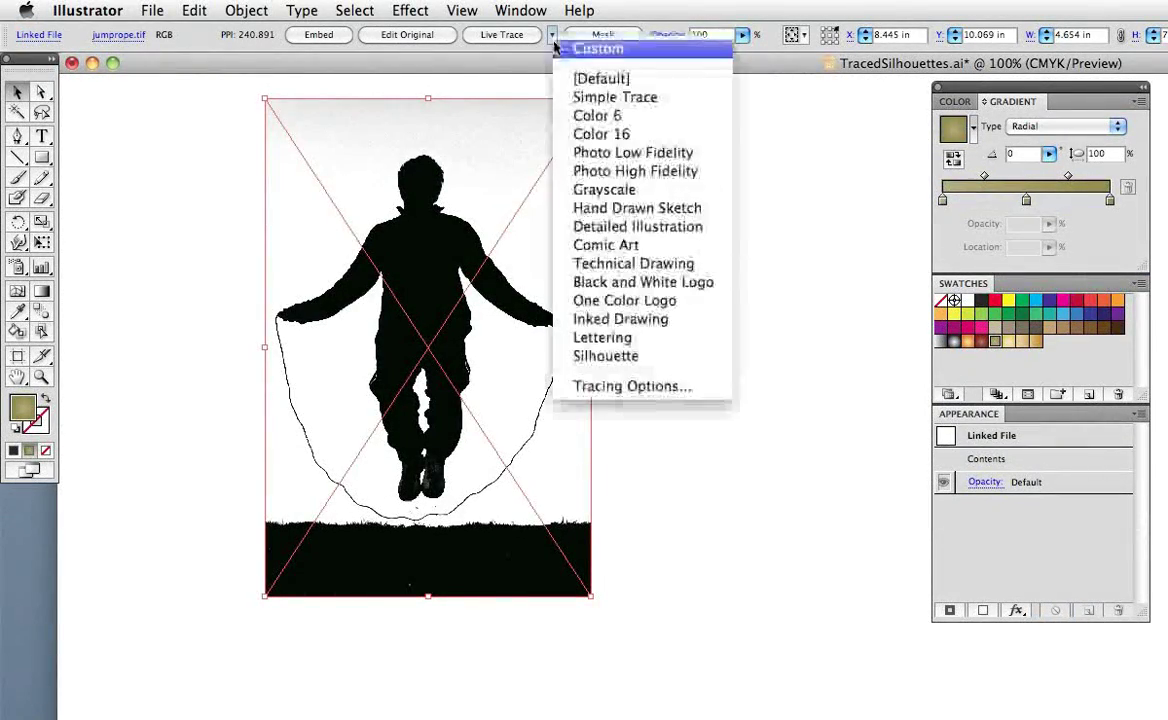
left_click(690, 358)
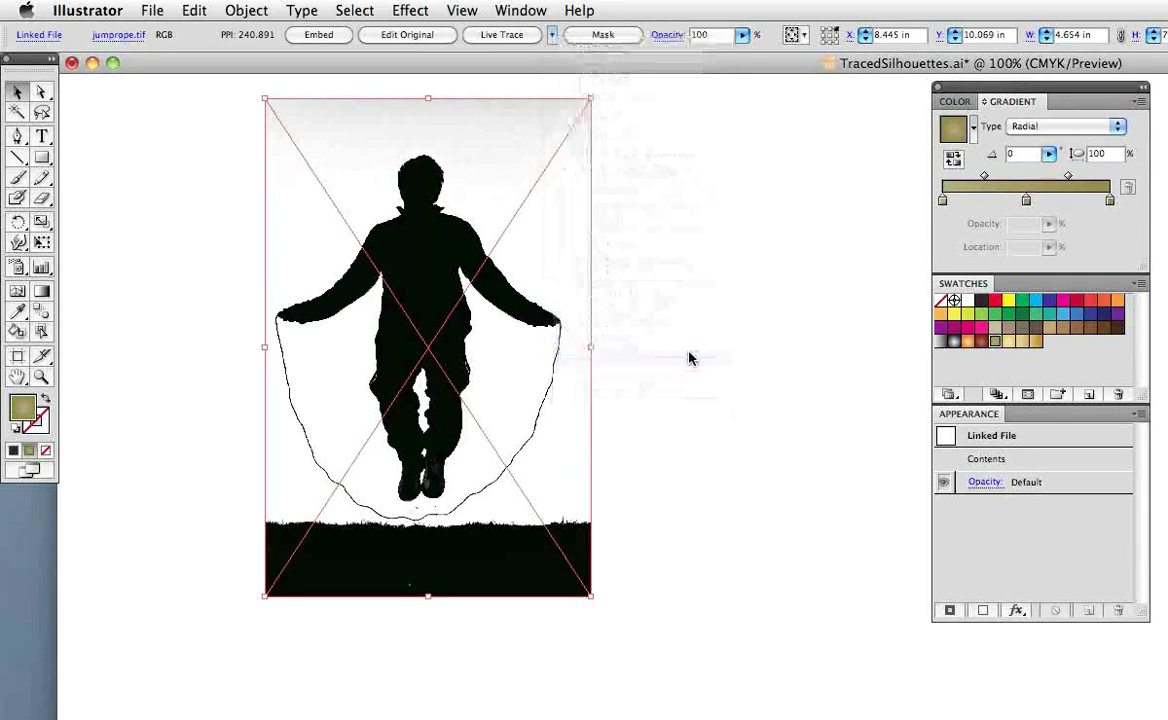
left_click(690, 358)
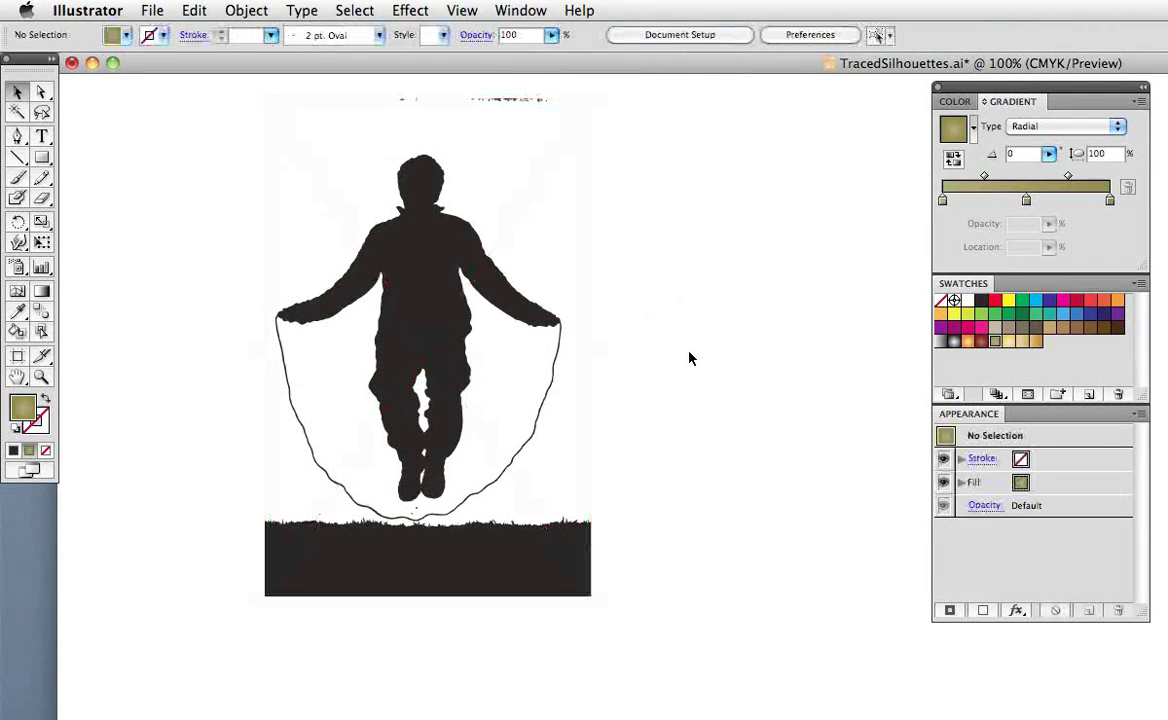
left_click(476, 238)
left_click(745, 45)
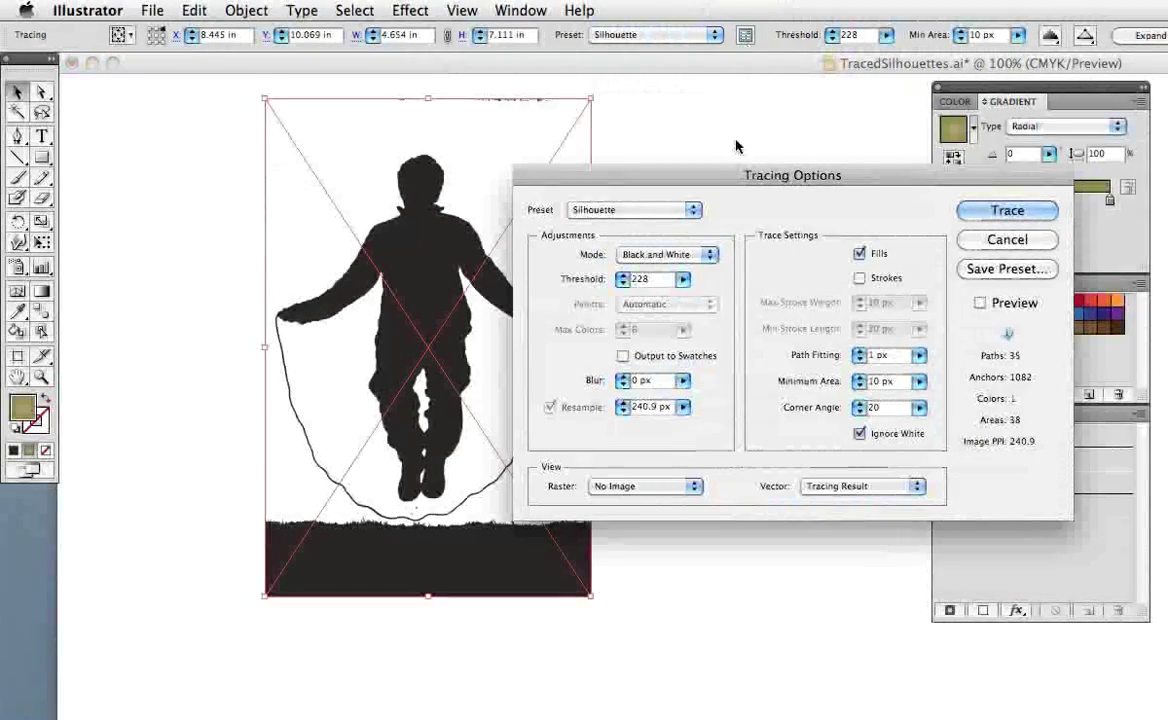
Retrace with preview at a Threshold of 211 instead of 228, then expand into vector paths.
left_click(980, 303)
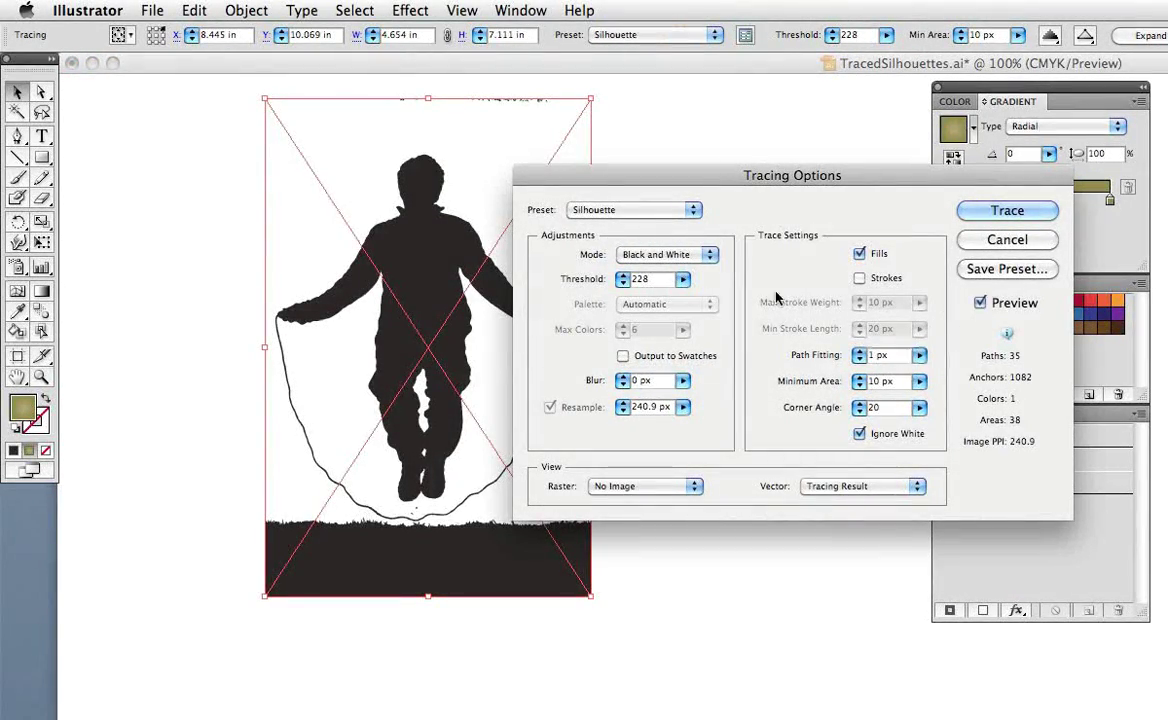
left_click(682, 279)
left_click_drag(670, 302, 663, 303)
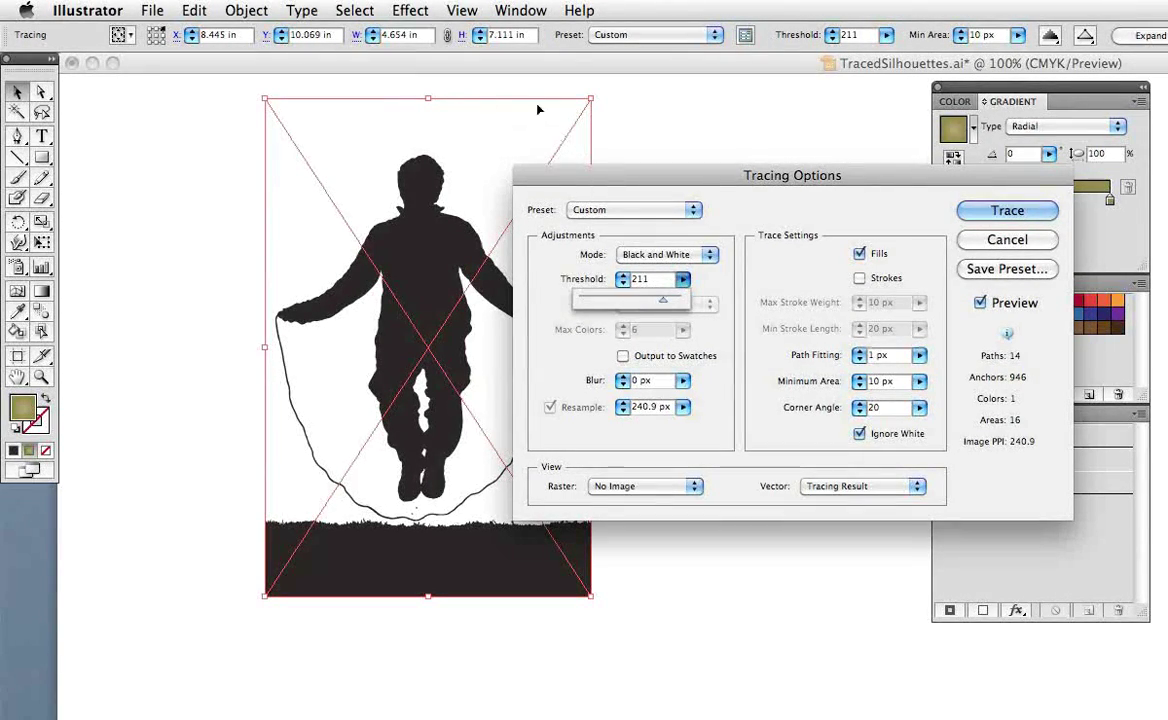
left_click(1000, 211)
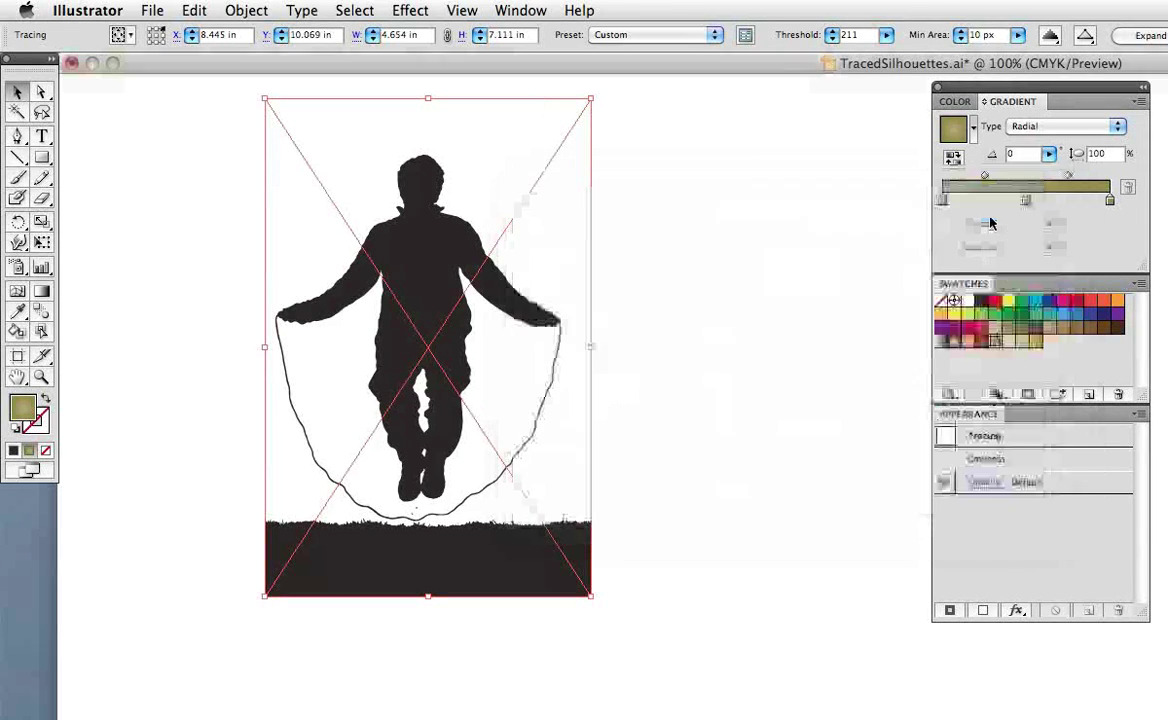
left_click(1158, 37)
Simplify the jumper and rope paths at 97% curve precision, cutting anchors from 664 to 364.
left_click(849, 244)
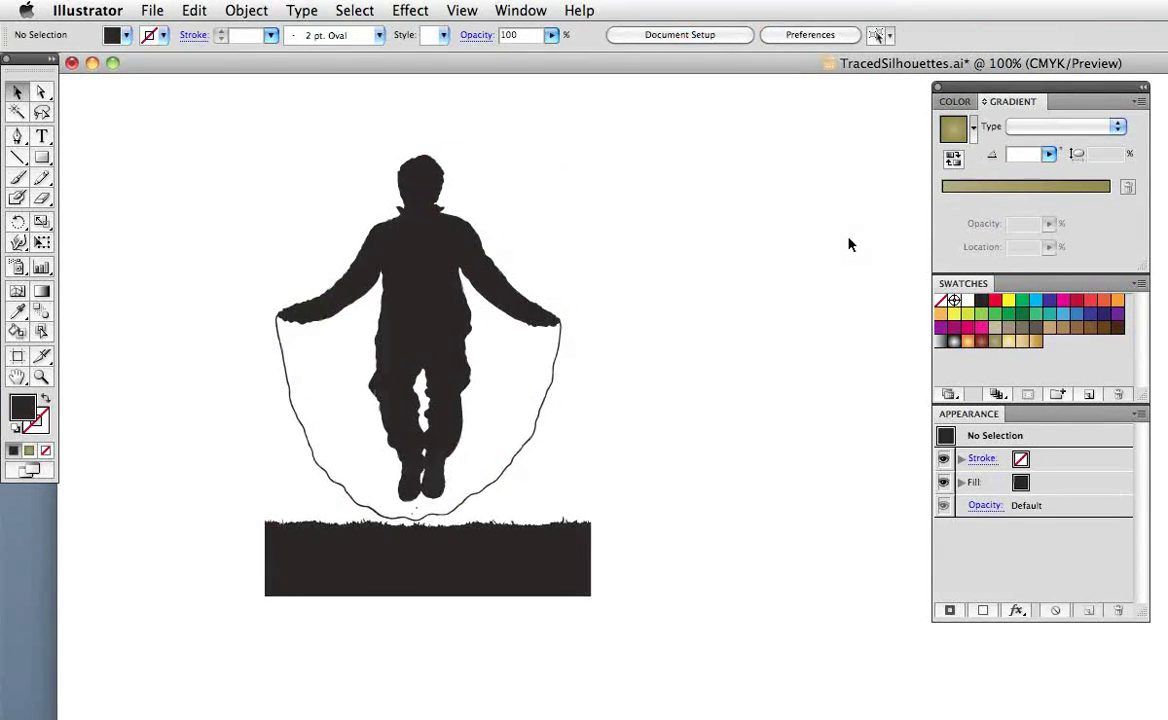
left_click(556, 371)
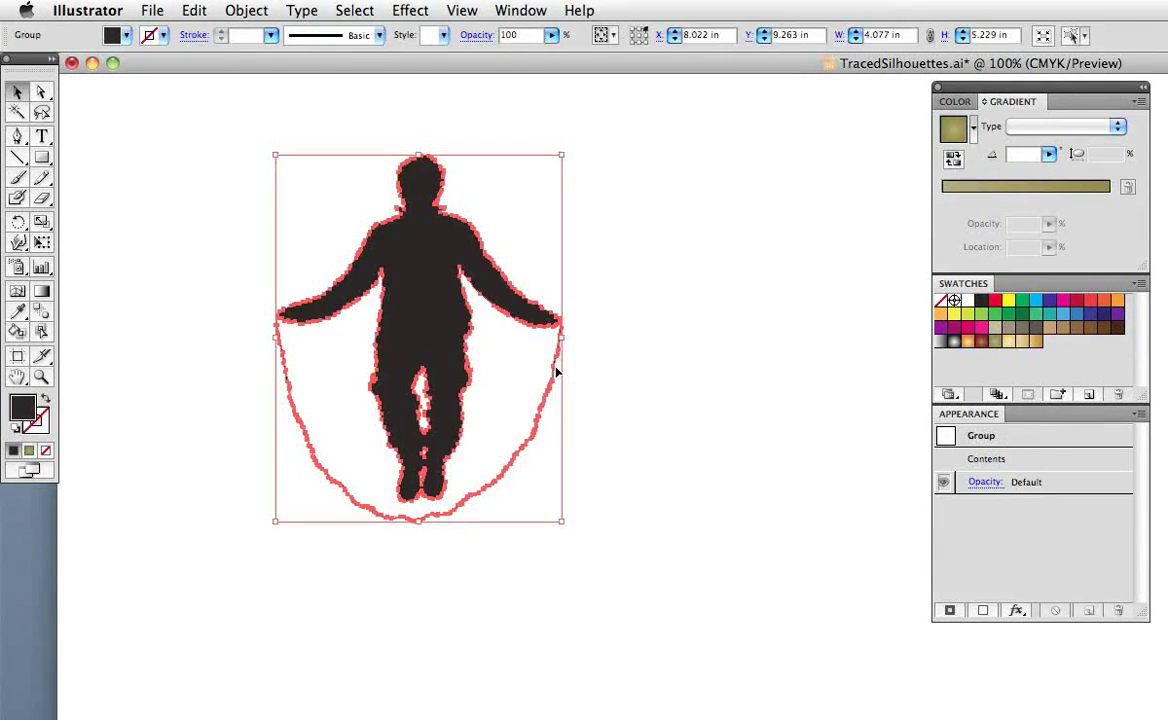
left_click(246, 11)
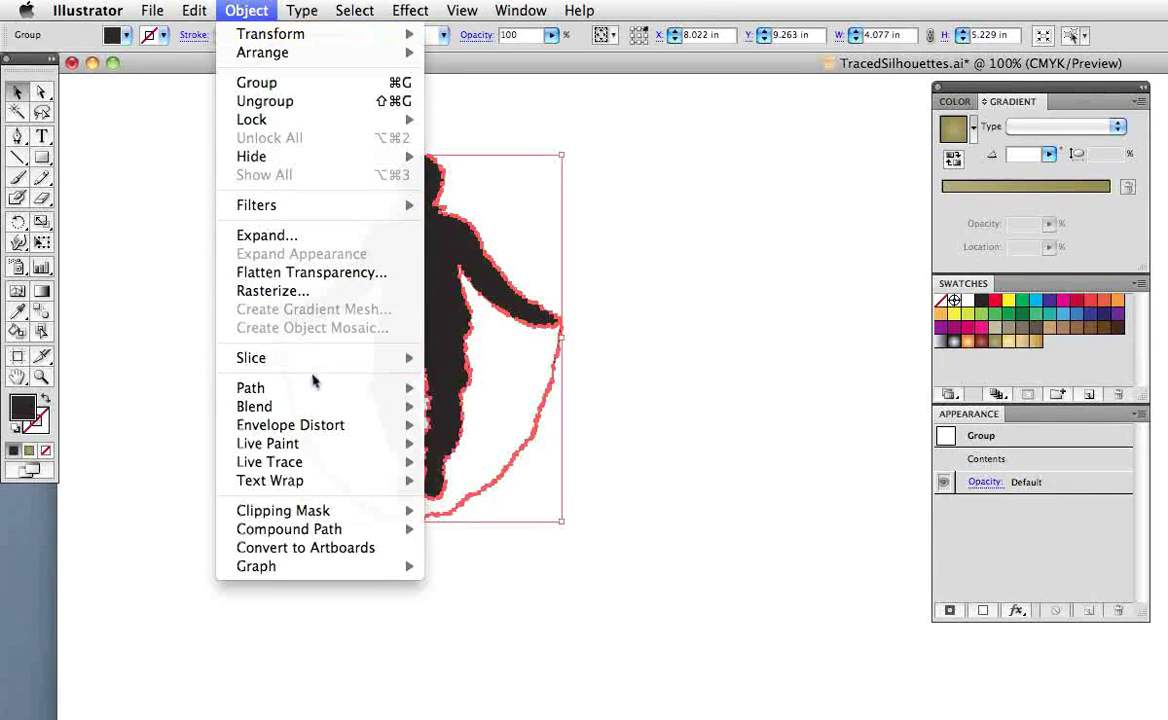
mouse_move(316, 387)
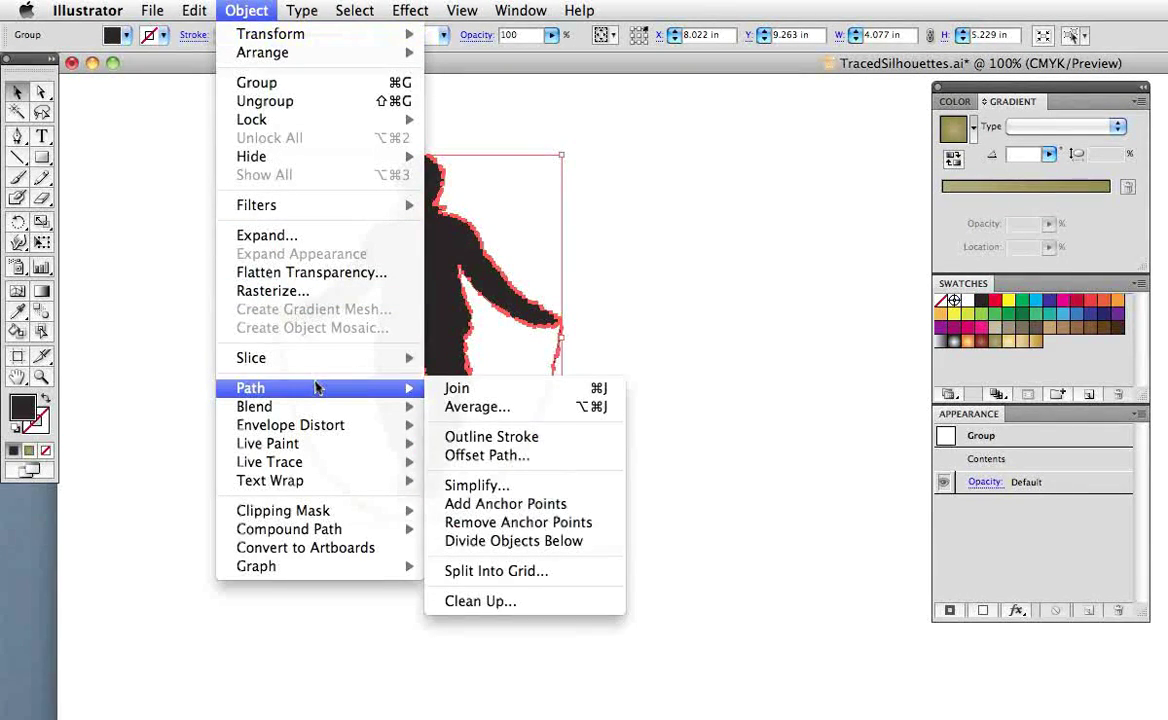
left_click(540, 492)
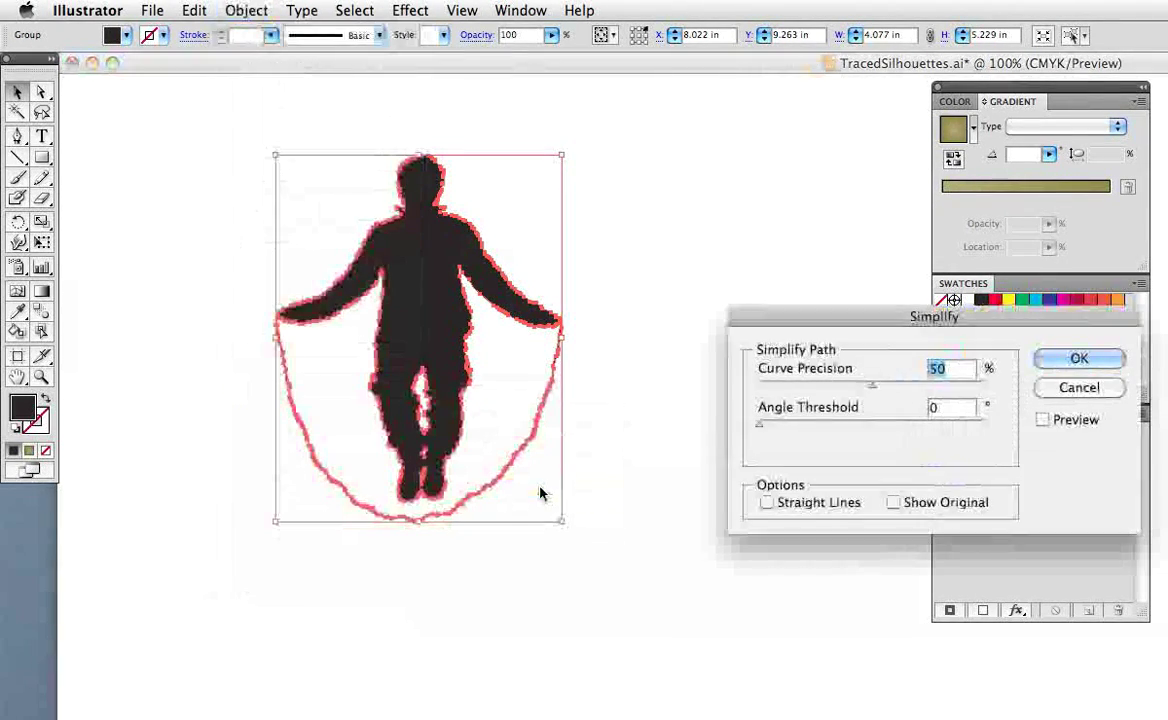
left_click(1043, 420)
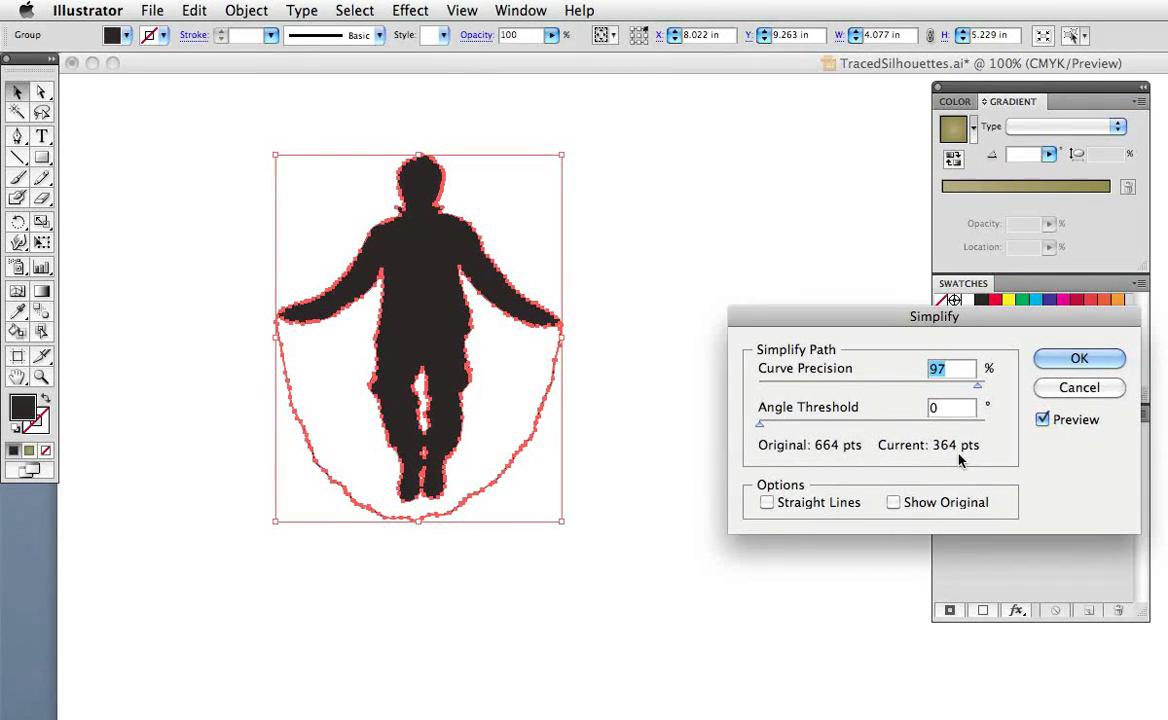
left_click(1100, 358)
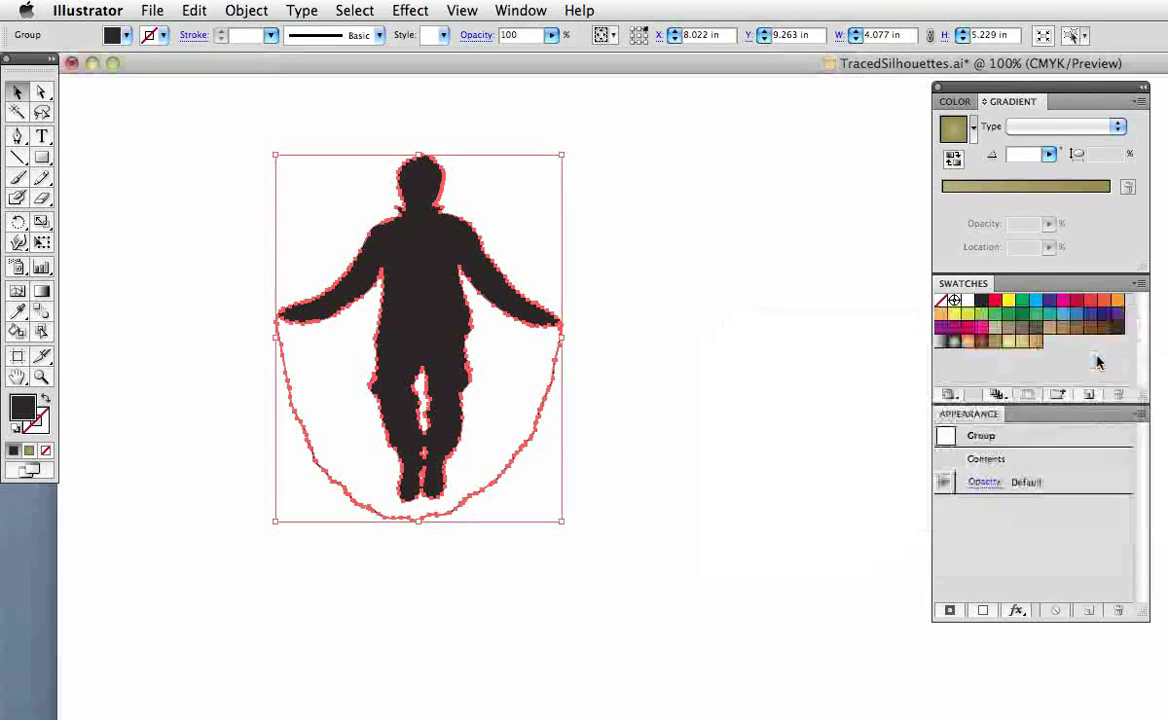
left_click(902, 342)
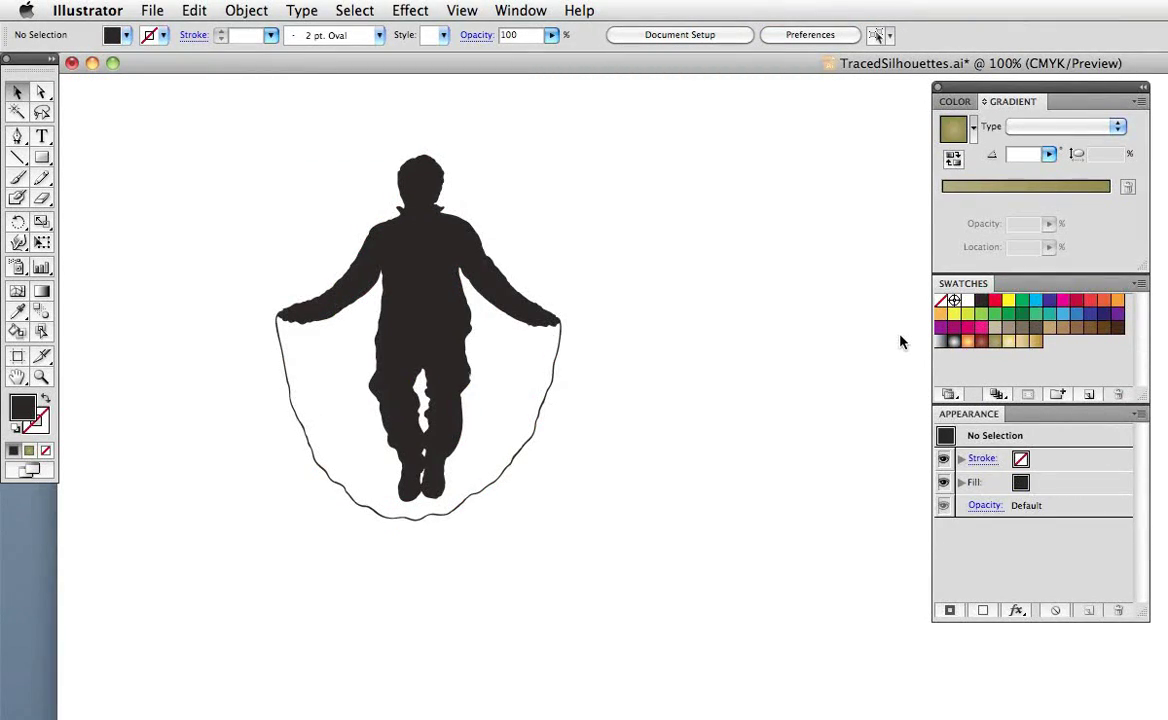